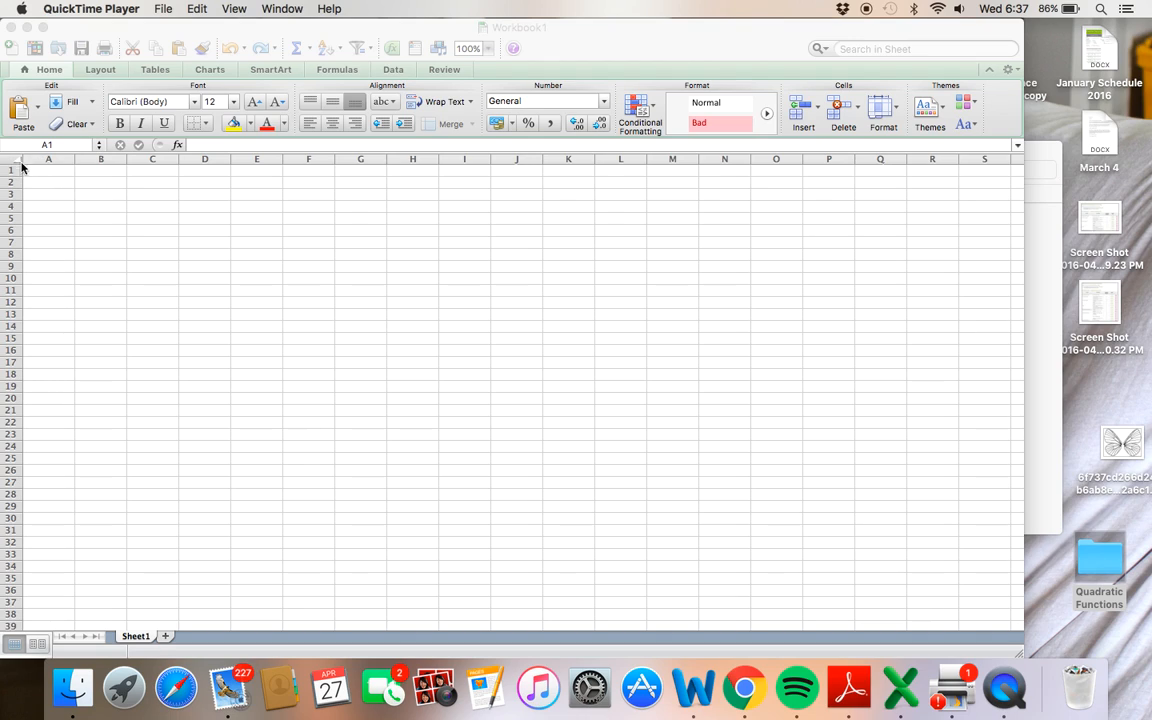
Set the font size of every cell in the sheet to 30.
click(8, 158)
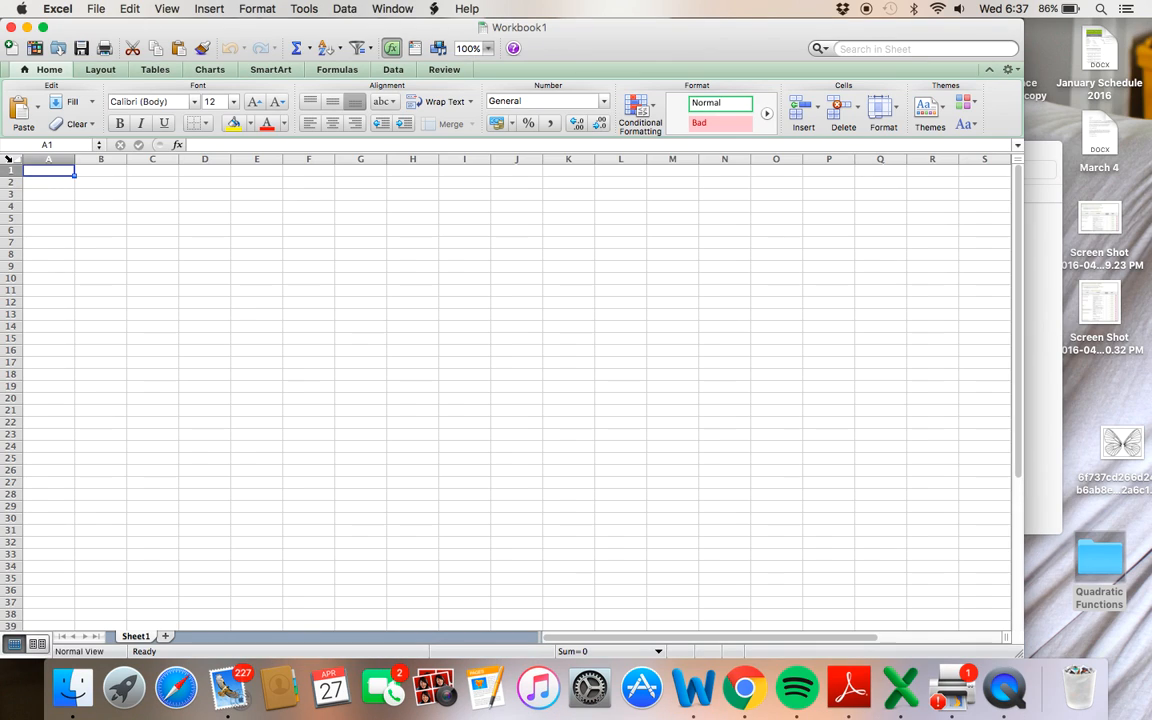
click(8, 158)
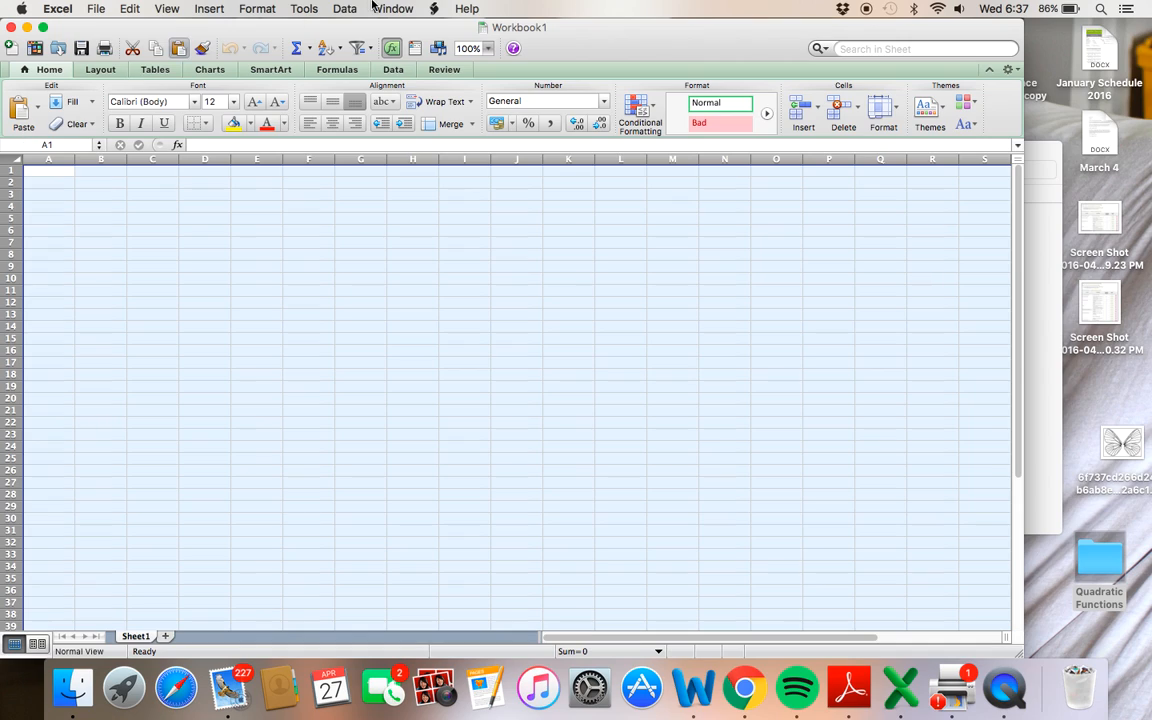
click(268, 9)
click(265, 34)
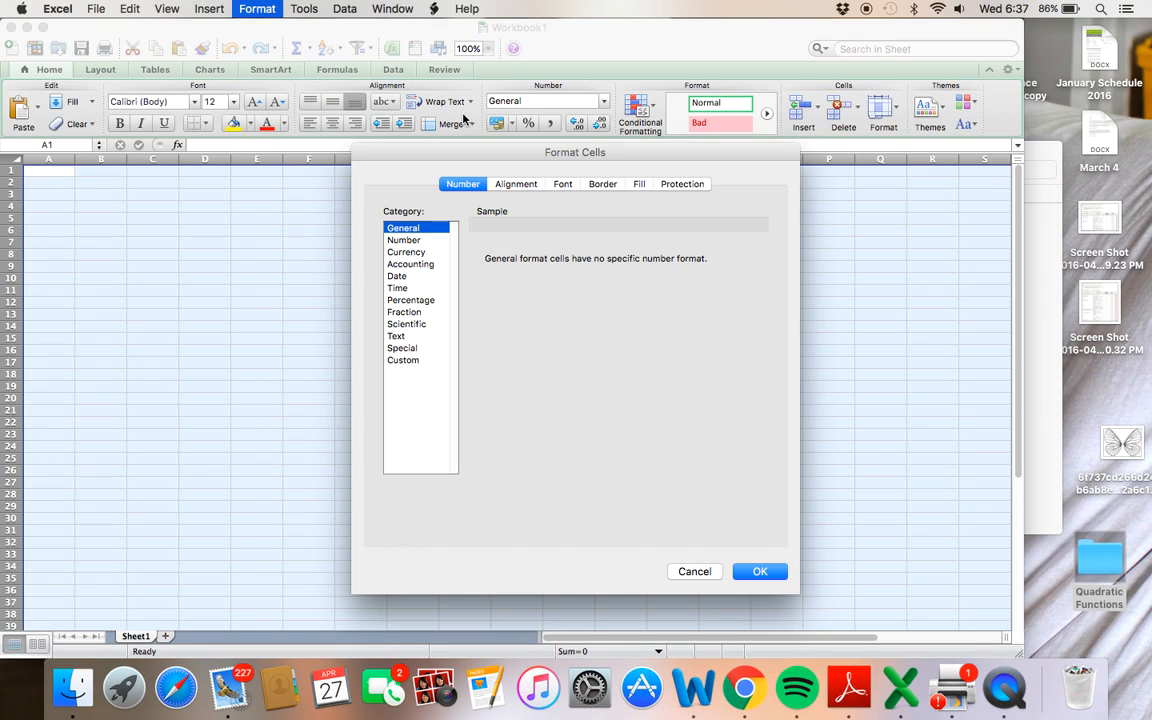
click(604, 186)
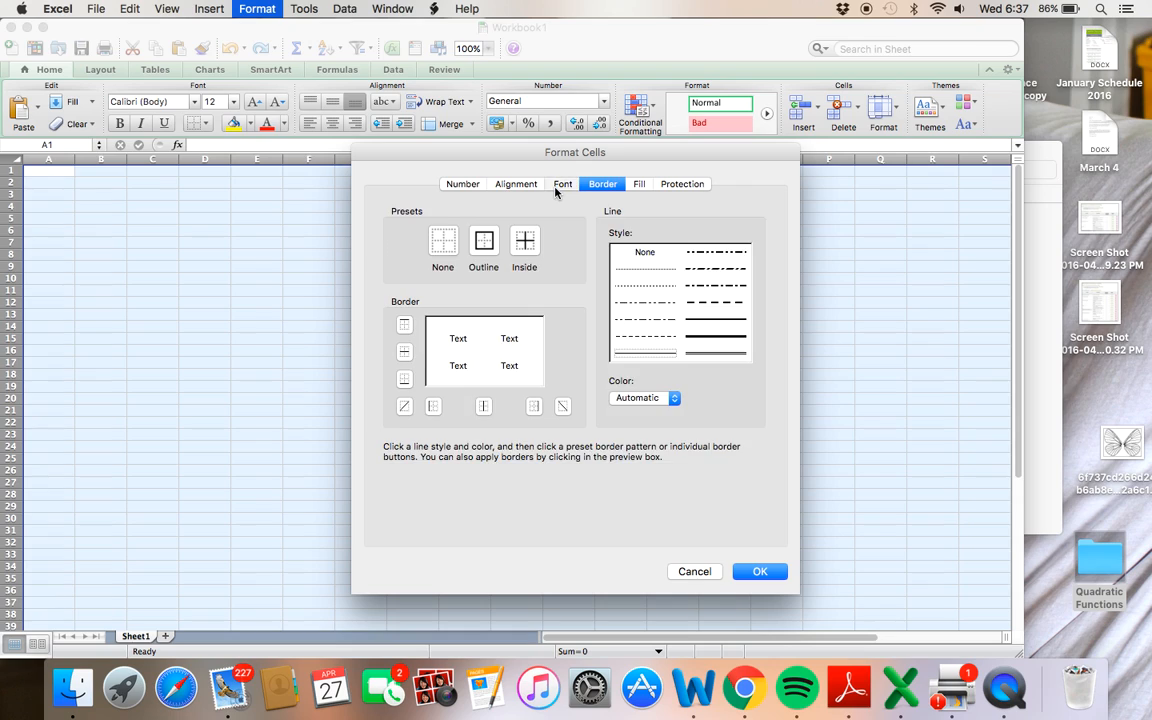
click(562, 184)
click(674, 229)
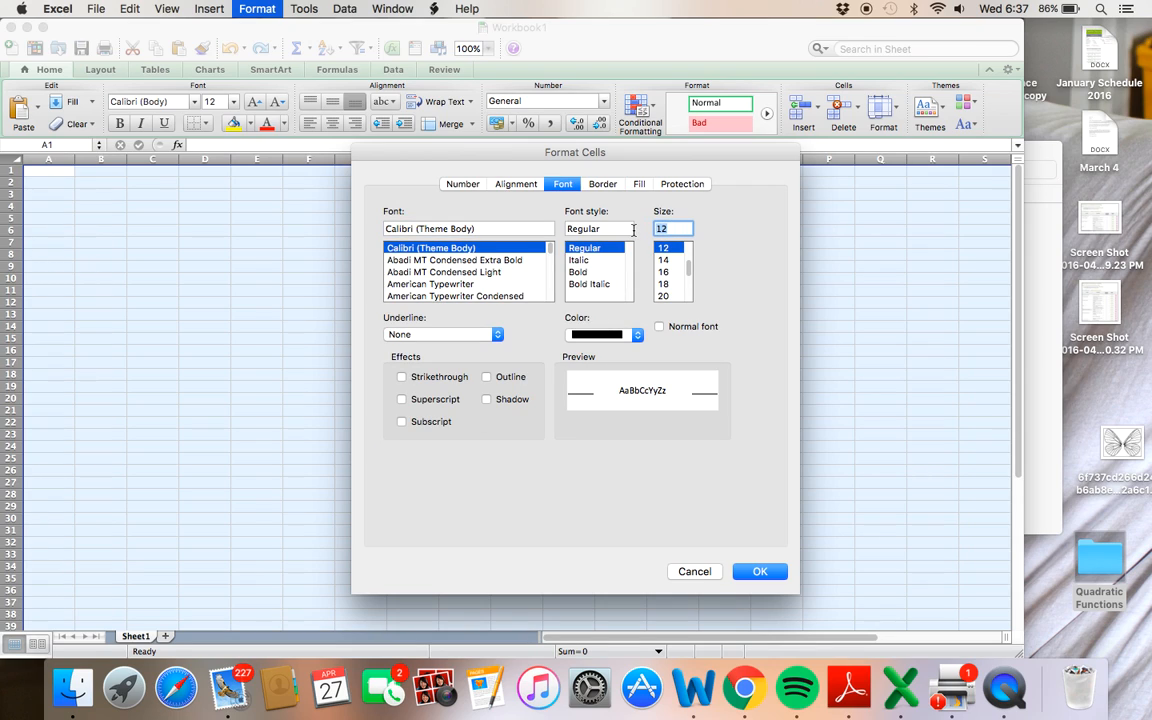
text(30)
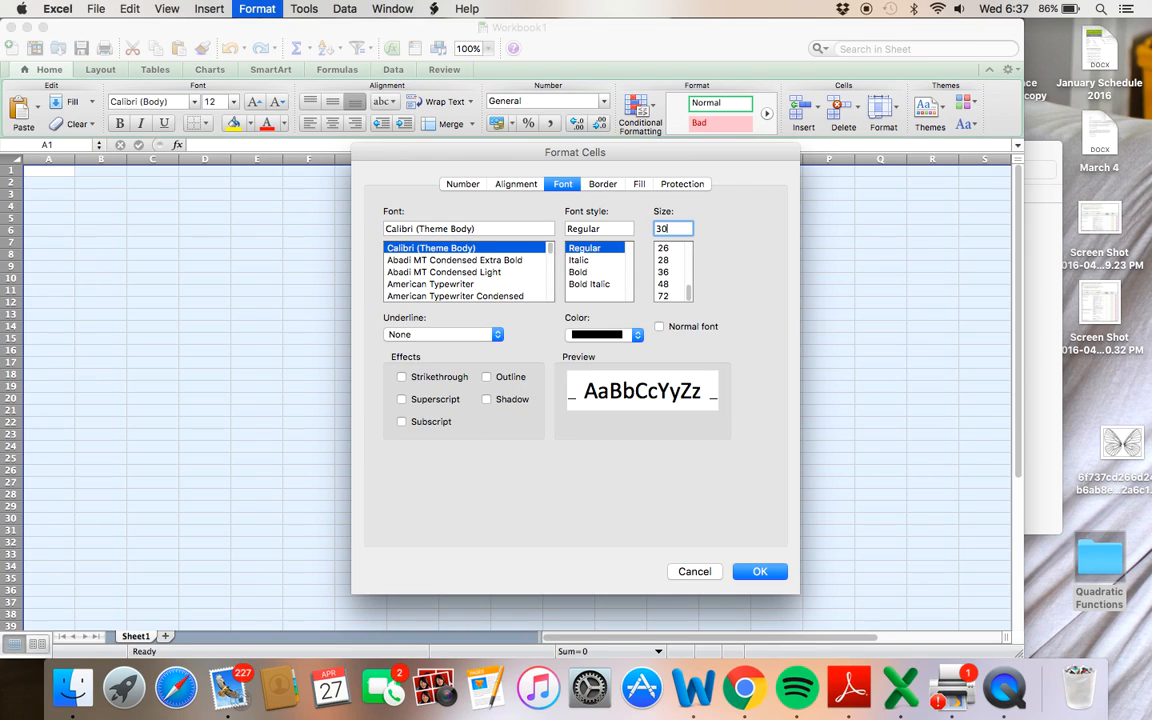
key(Return)
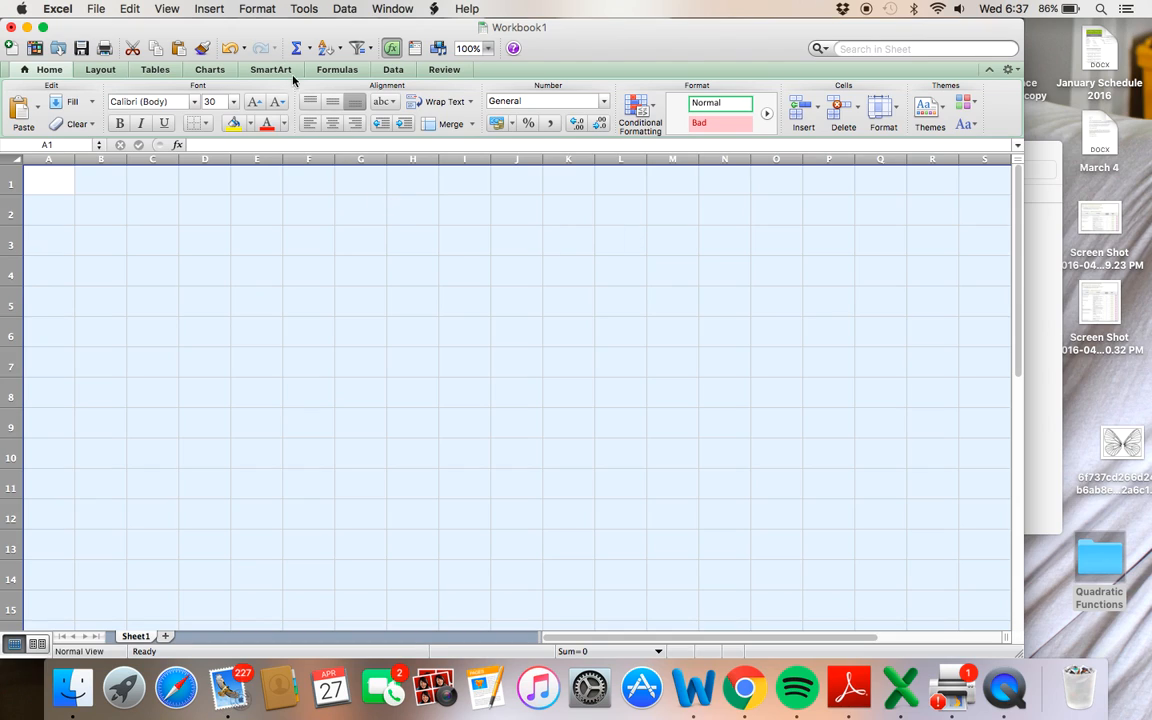
Set the width of all columns in the sheet to 1 inch.
click(262, 9)
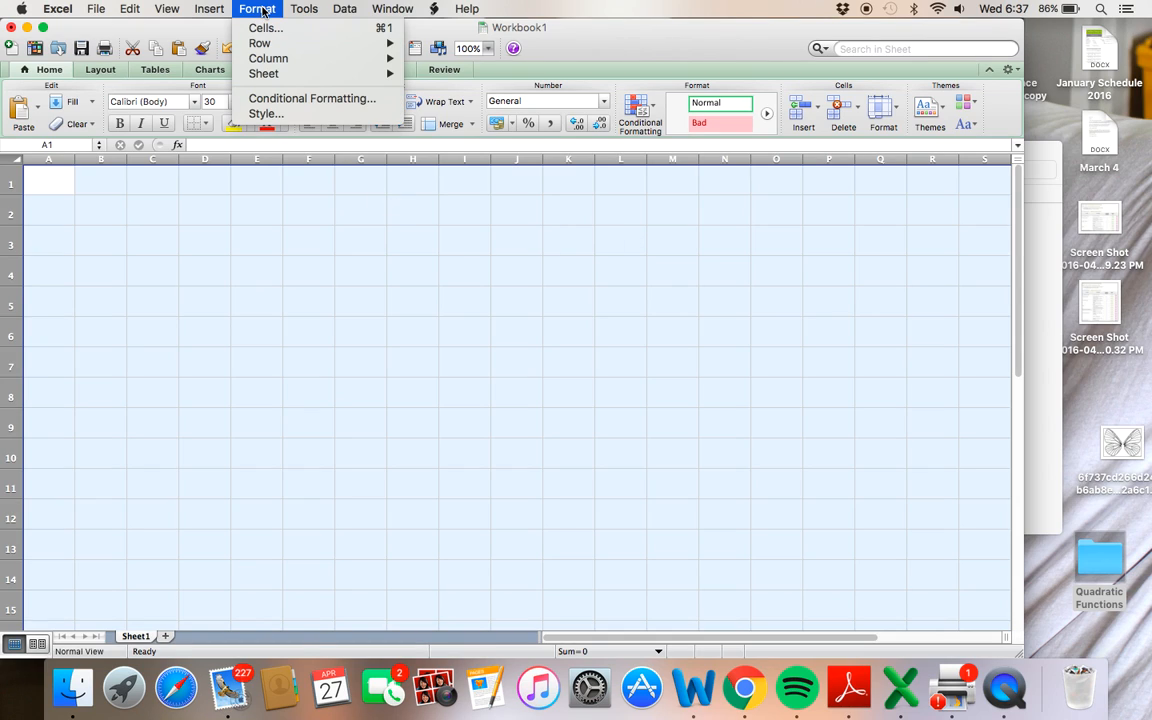
mouse_move(266, 61)
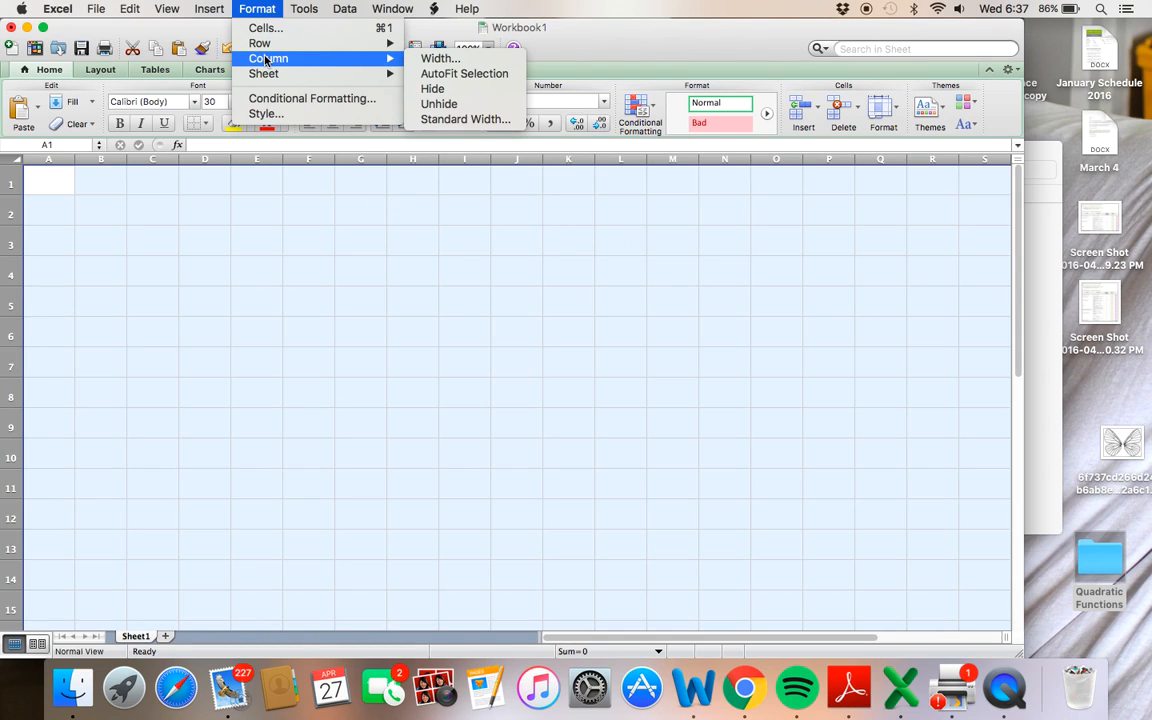
click(441, 60)
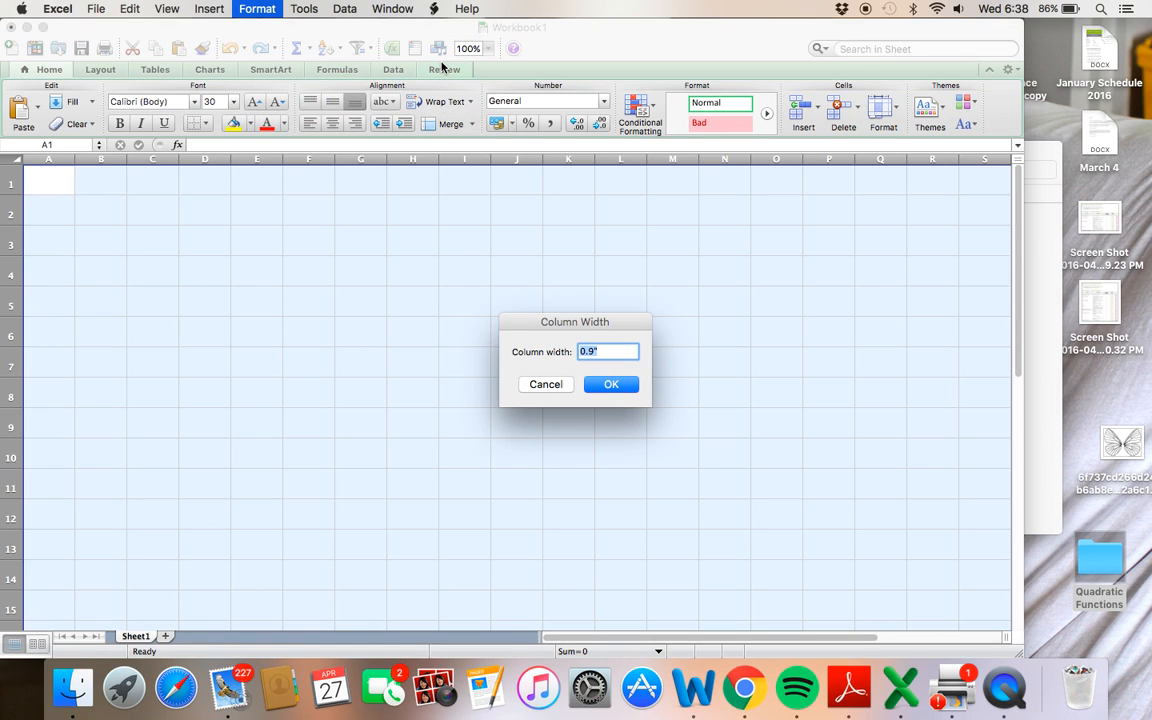
text(1)
click(612, 385)
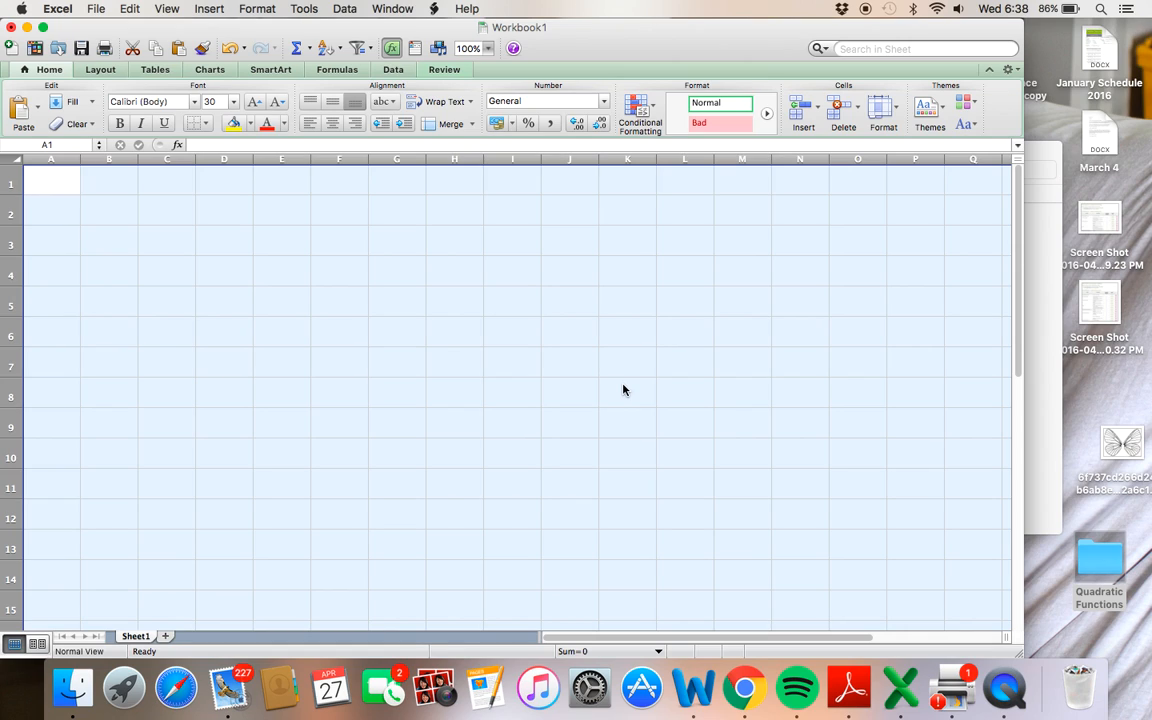
Apply outline and inside borders to the range A1:J10 and fill it with yellow.
click(119, 219)
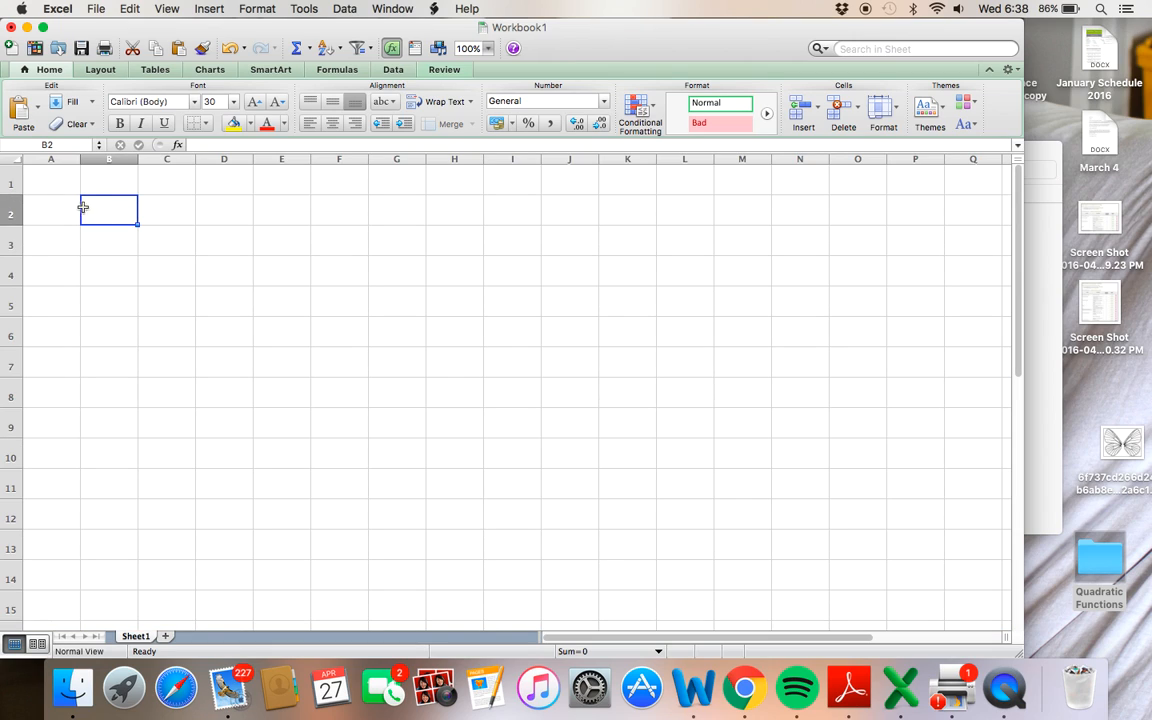
click(58, 180)
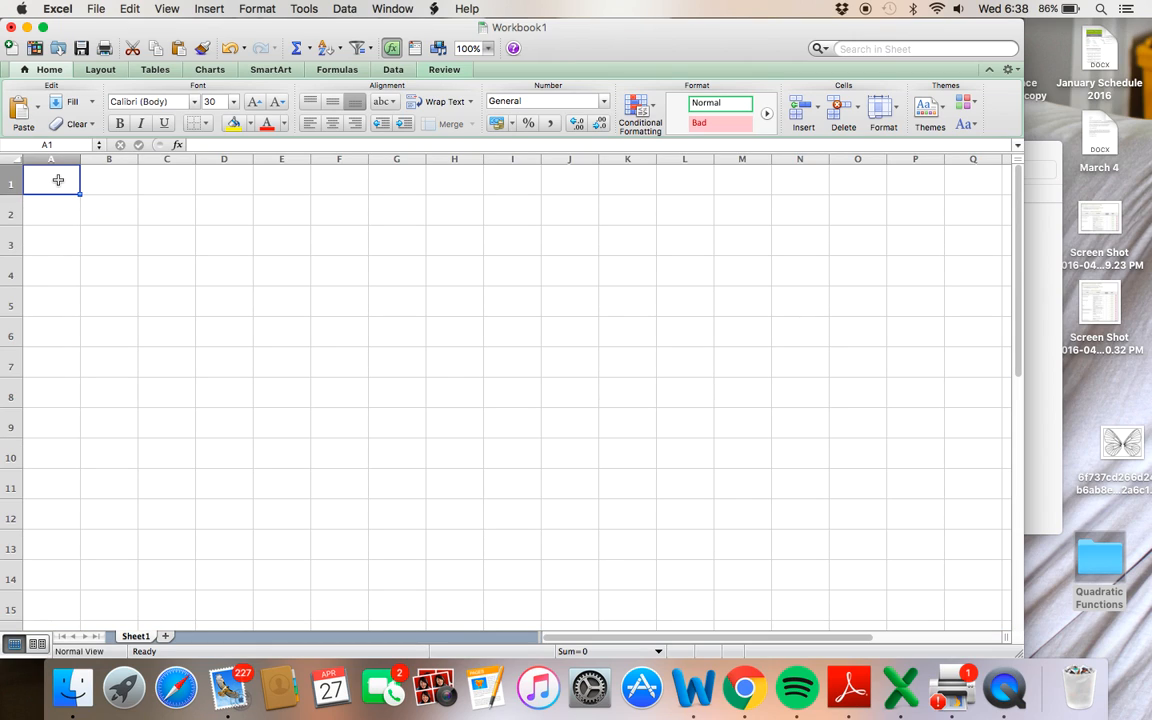
drag(58, 180, 550, 461)
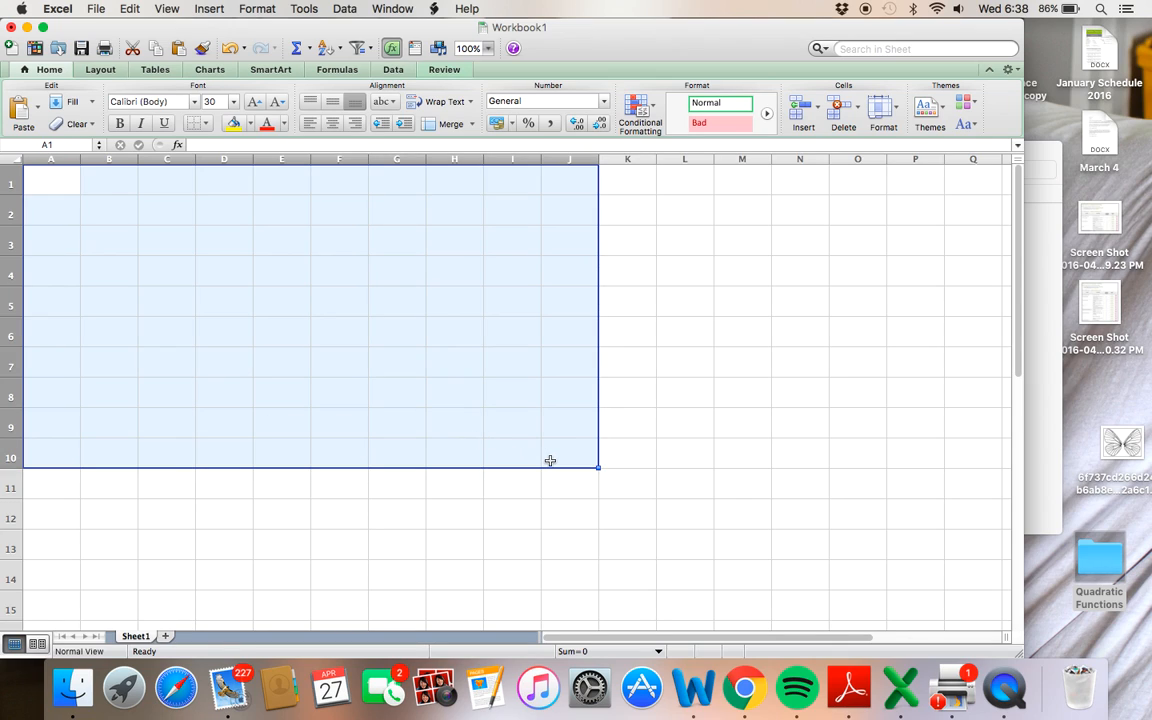
click(259, 9)
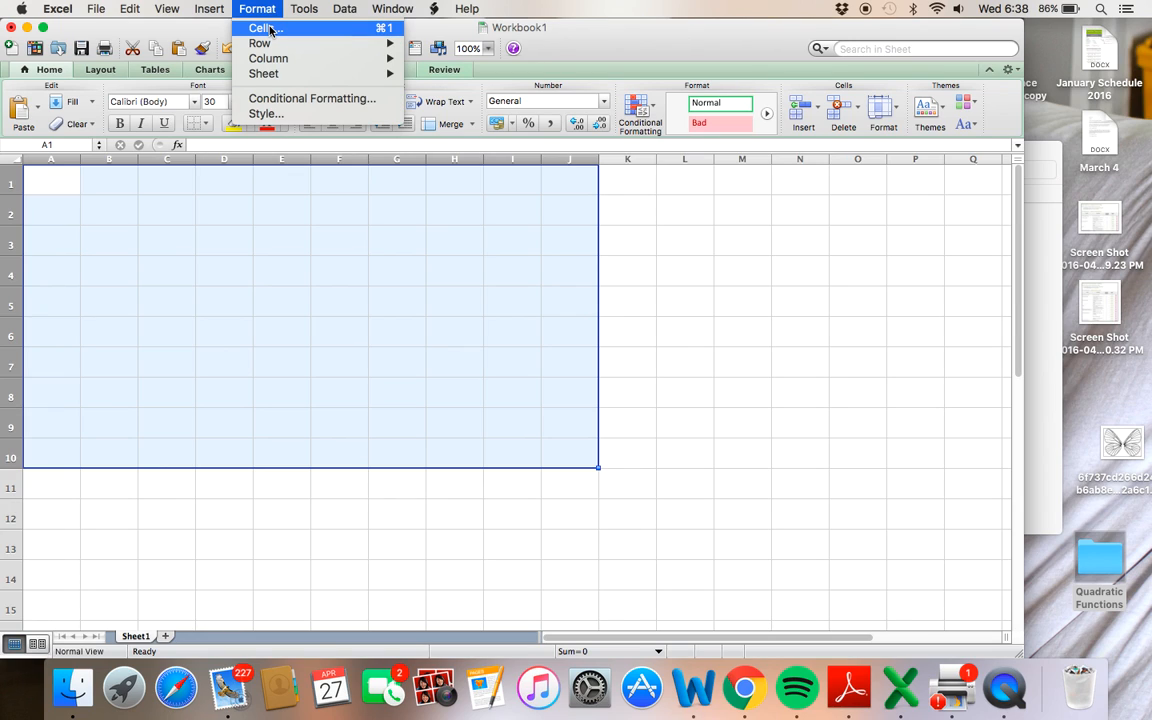
click(265, 28)
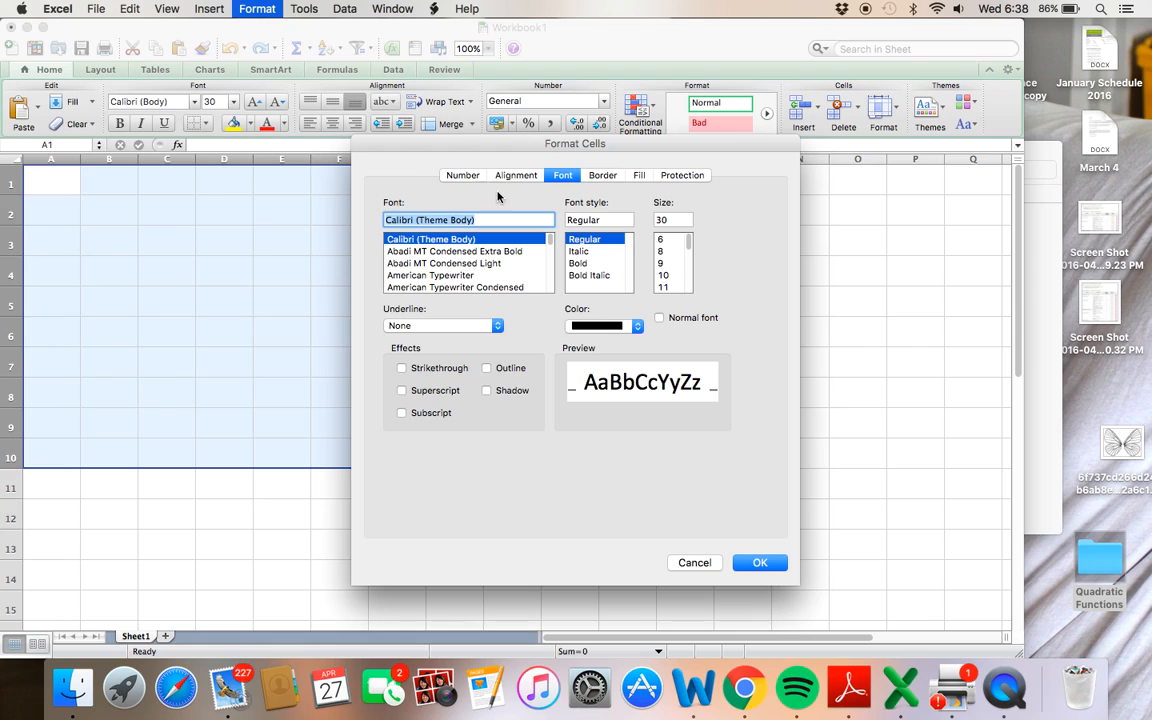
click(602, 175)
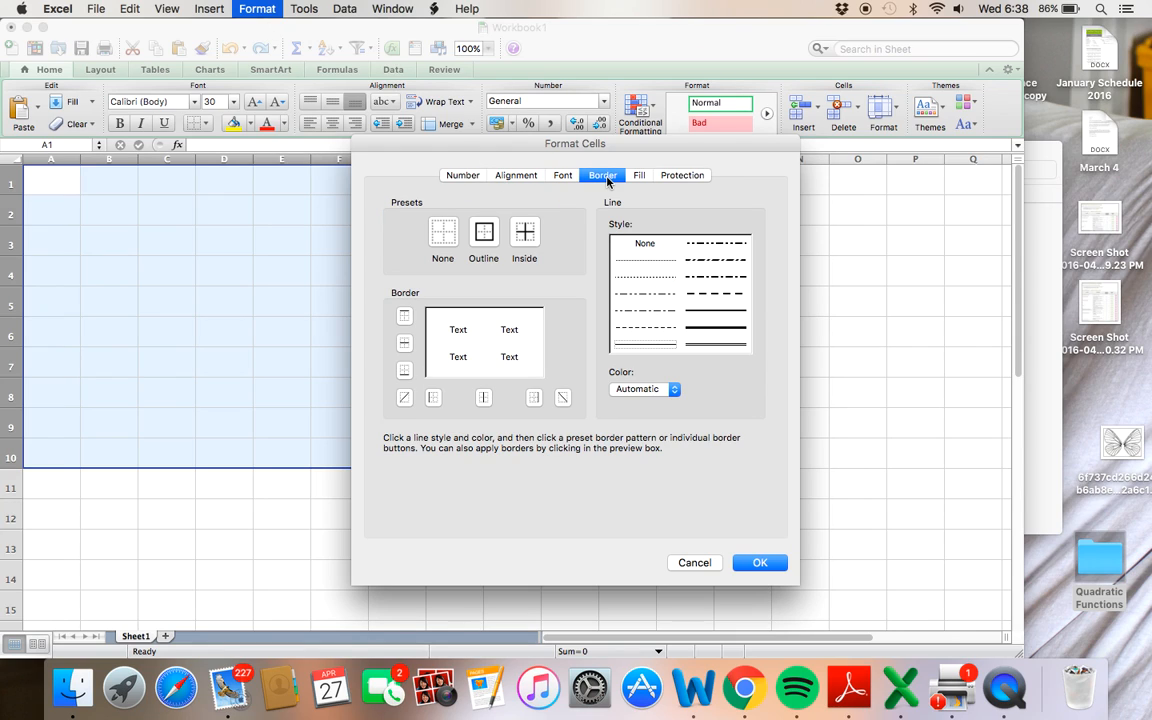
click(486, 236)
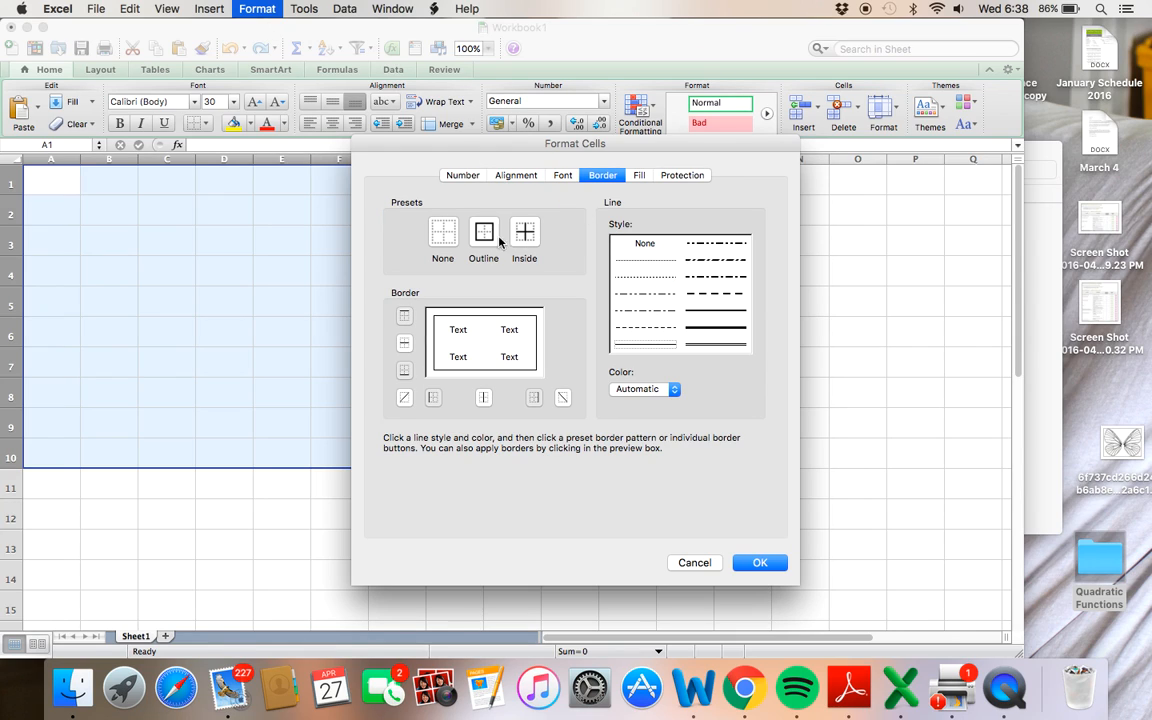
click(527, 236)
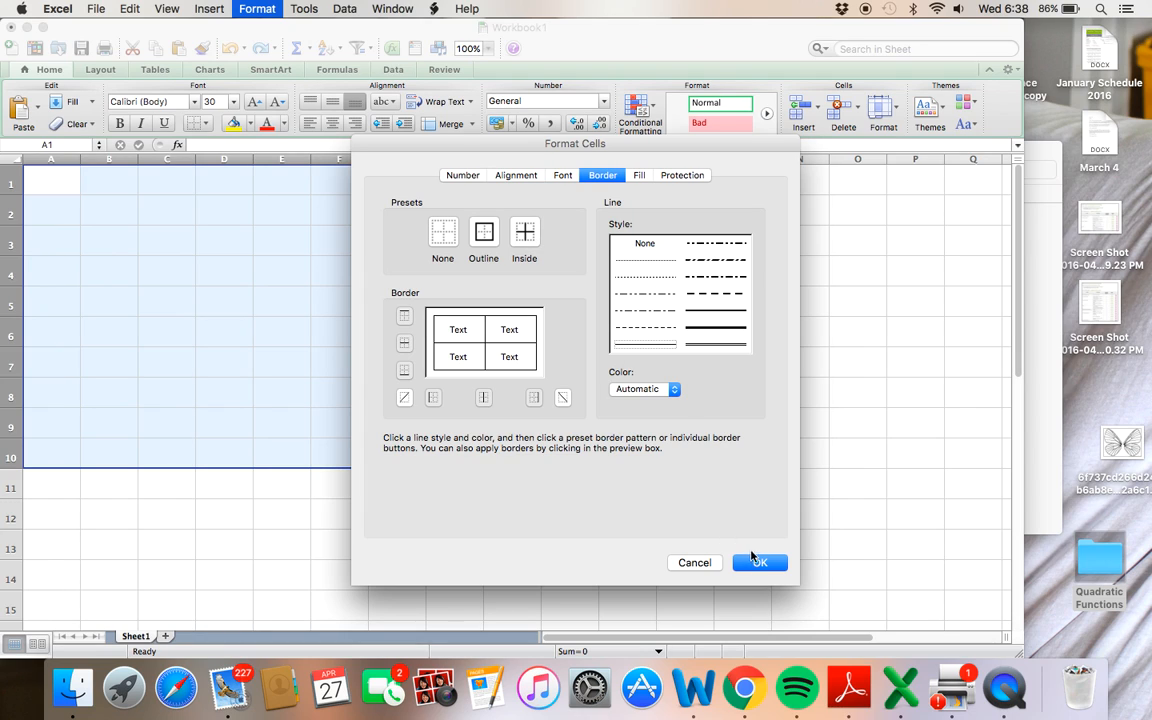
click(758, 562)
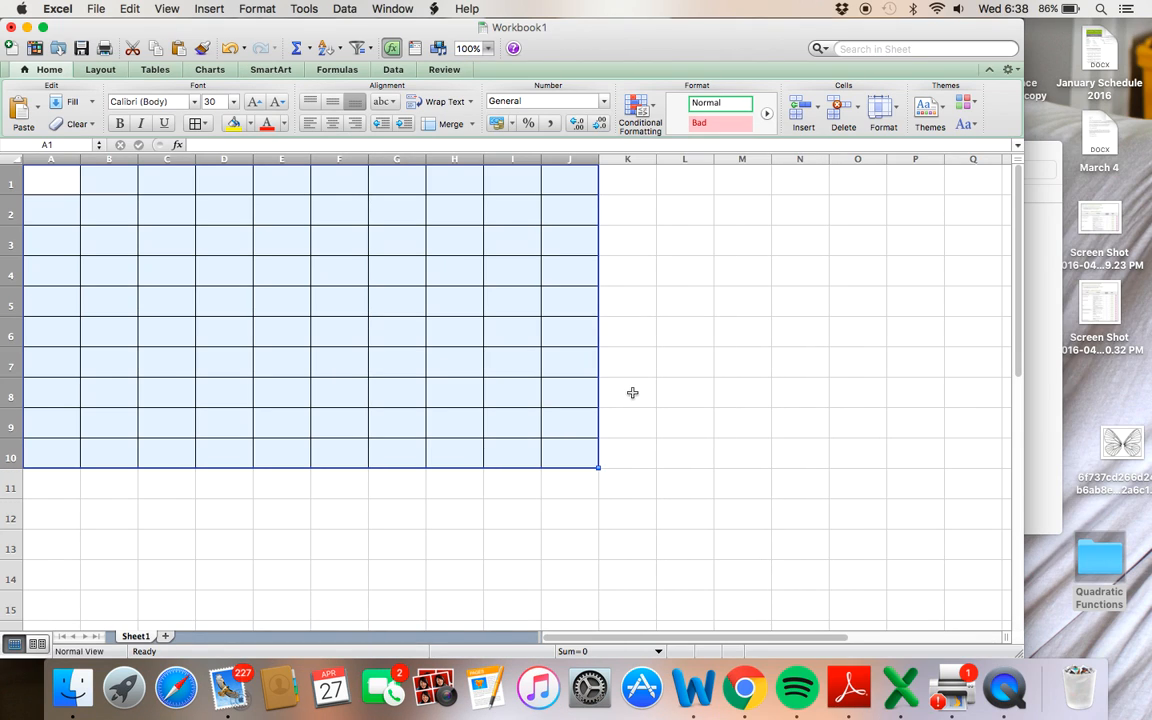
click(236, 124)
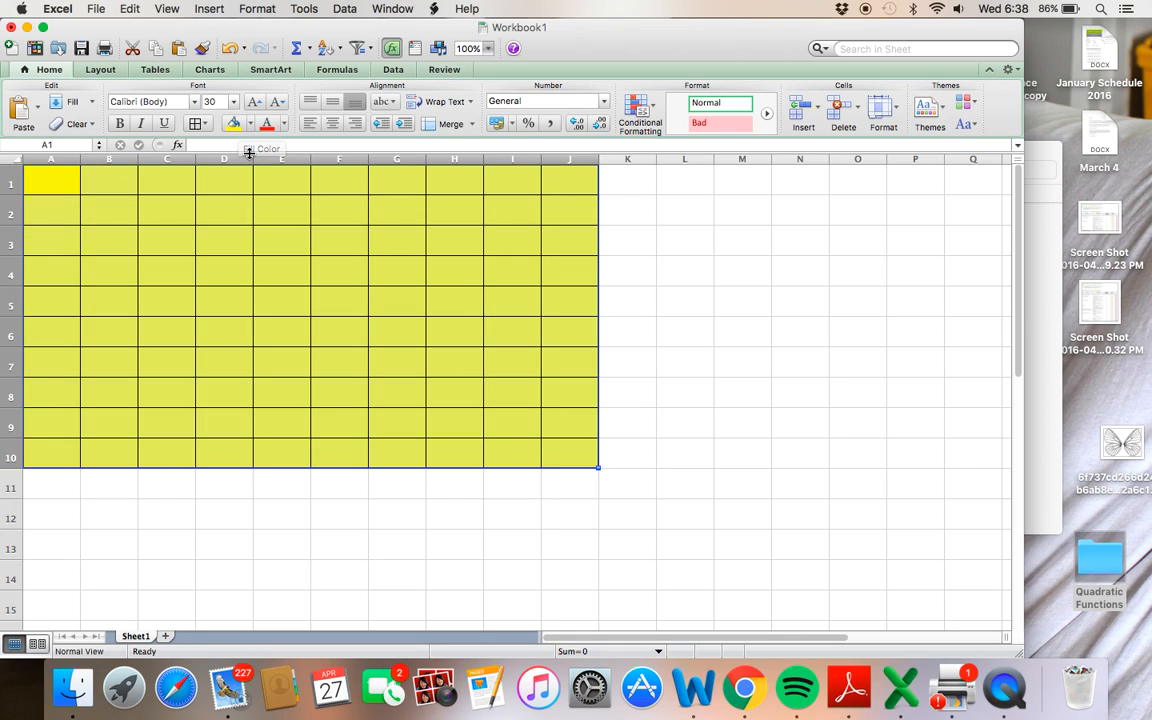
Rename the worksheet Sheet1 as "My Board".
right_click(135, 639)
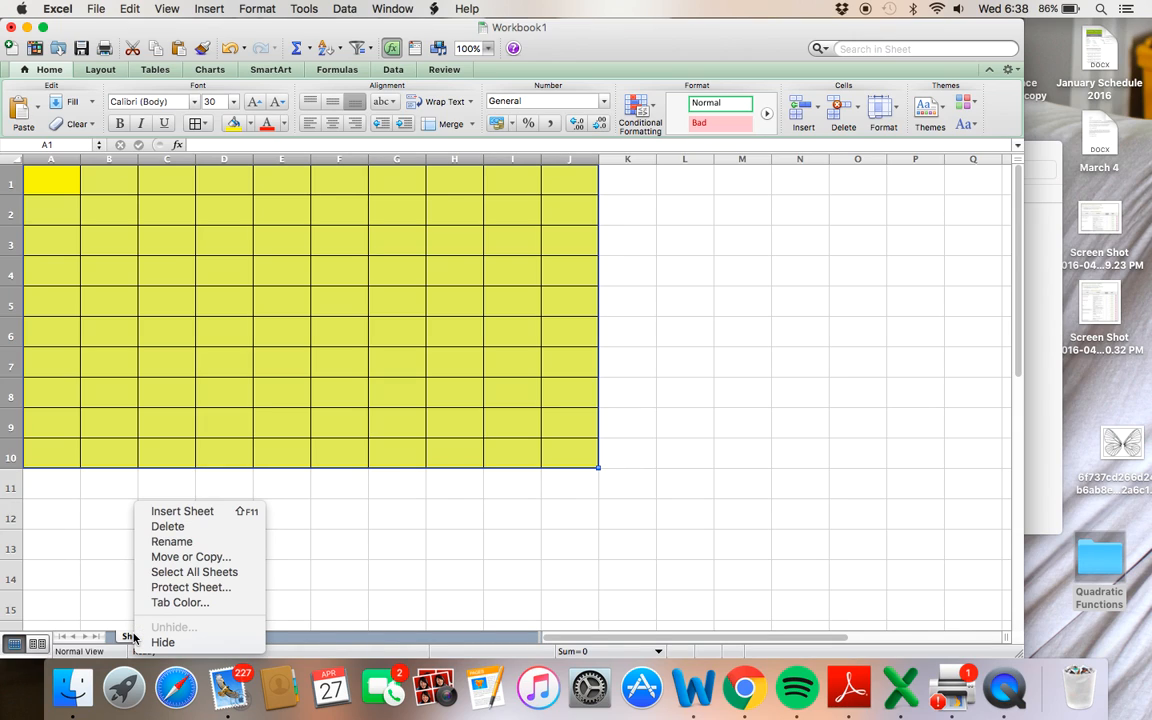
click(170, 542)
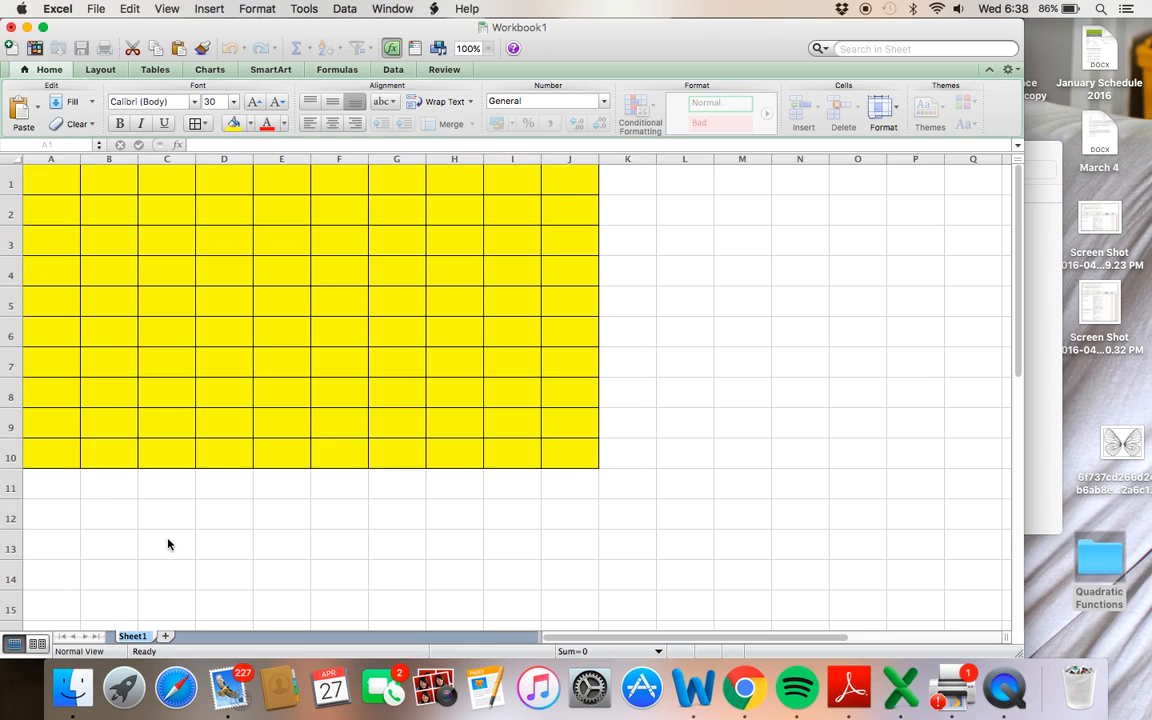
text(My Board)
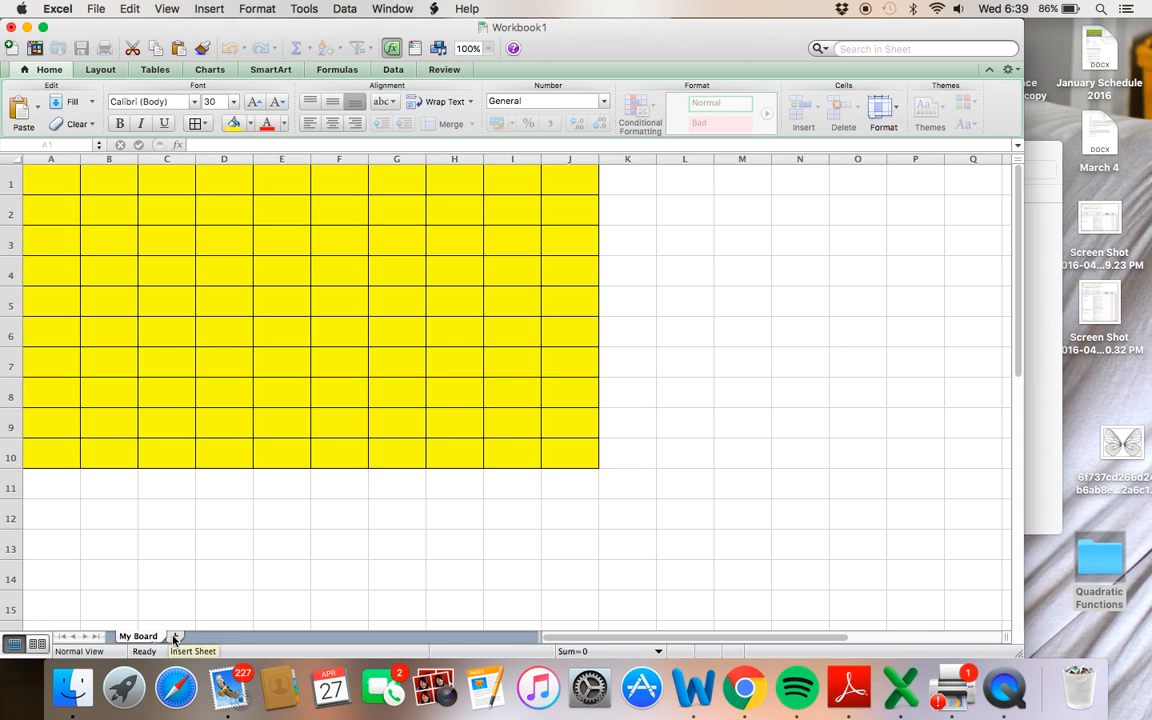
Insert a second worksheet after My Board and name it "My Enemy".
click(174, 637)
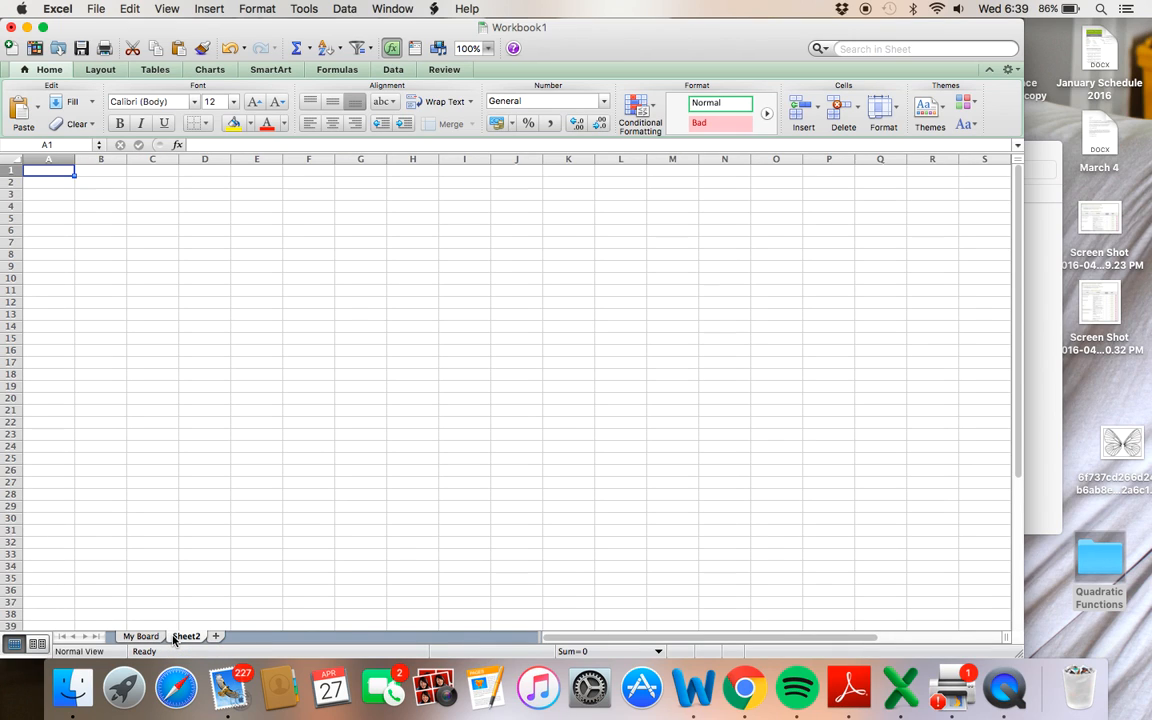
right_click(174, 640)
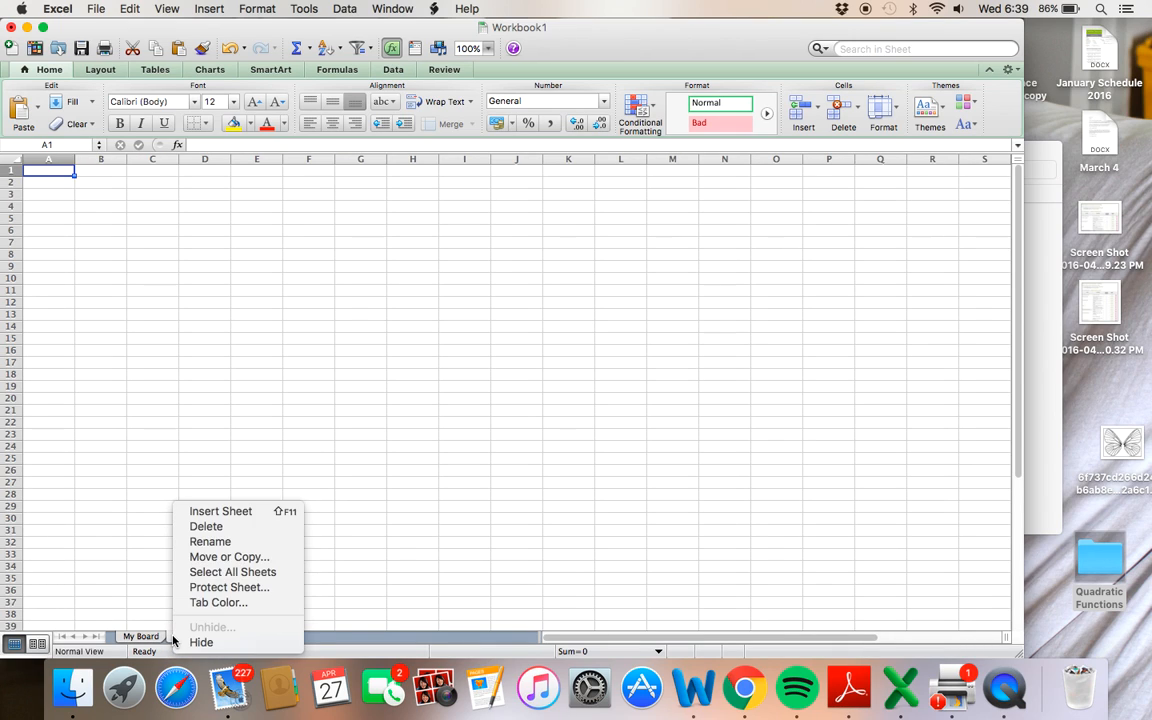
click(207, 542)
text(My En)
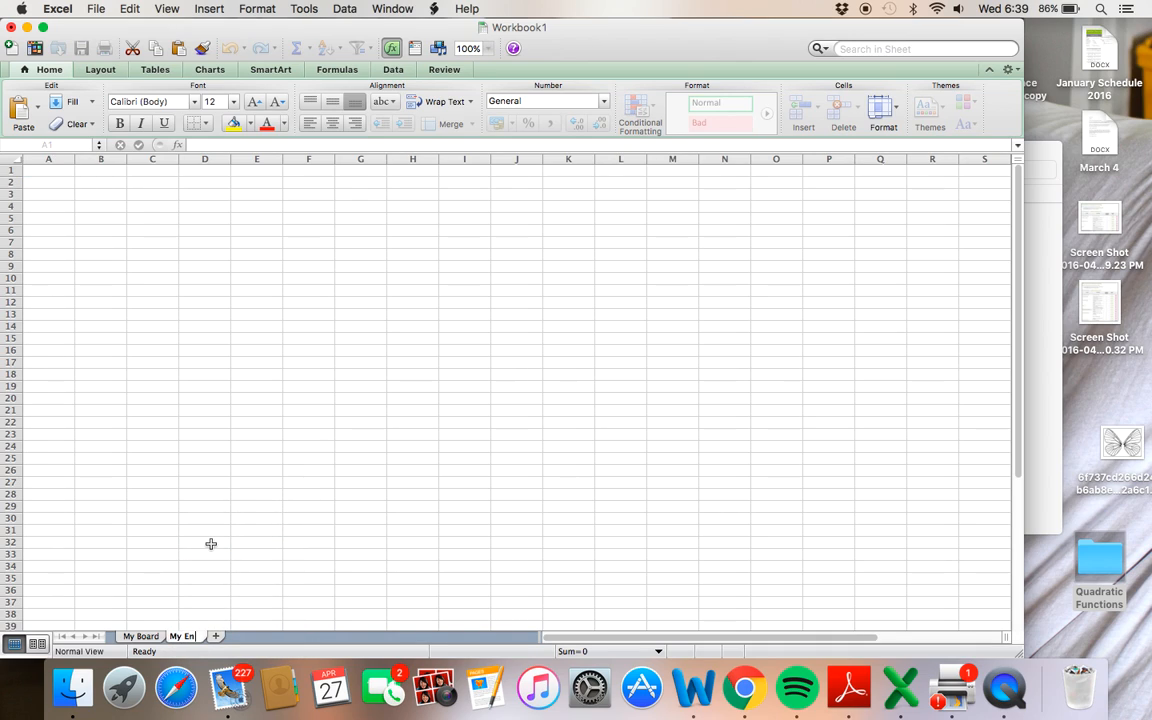
text(emy)
key(Return)
Set the font size of every cell in the My Enemy sheet to 30.
click(16, 158)
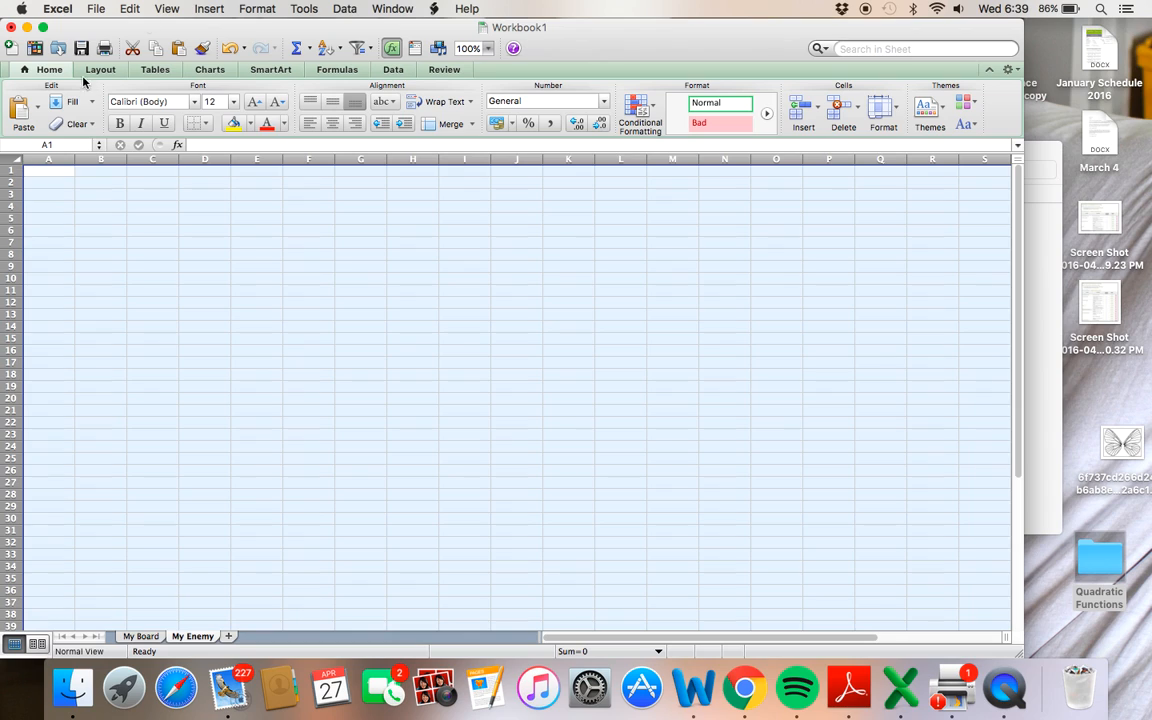
click(248, 9)
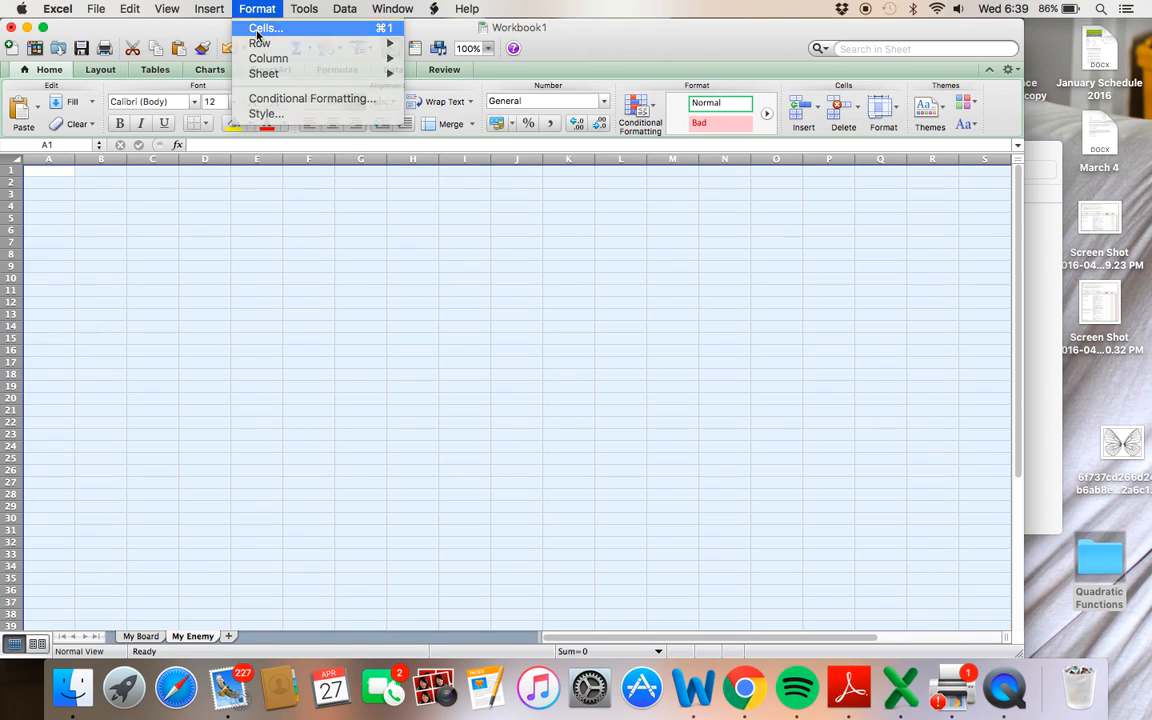
click(262, 28)
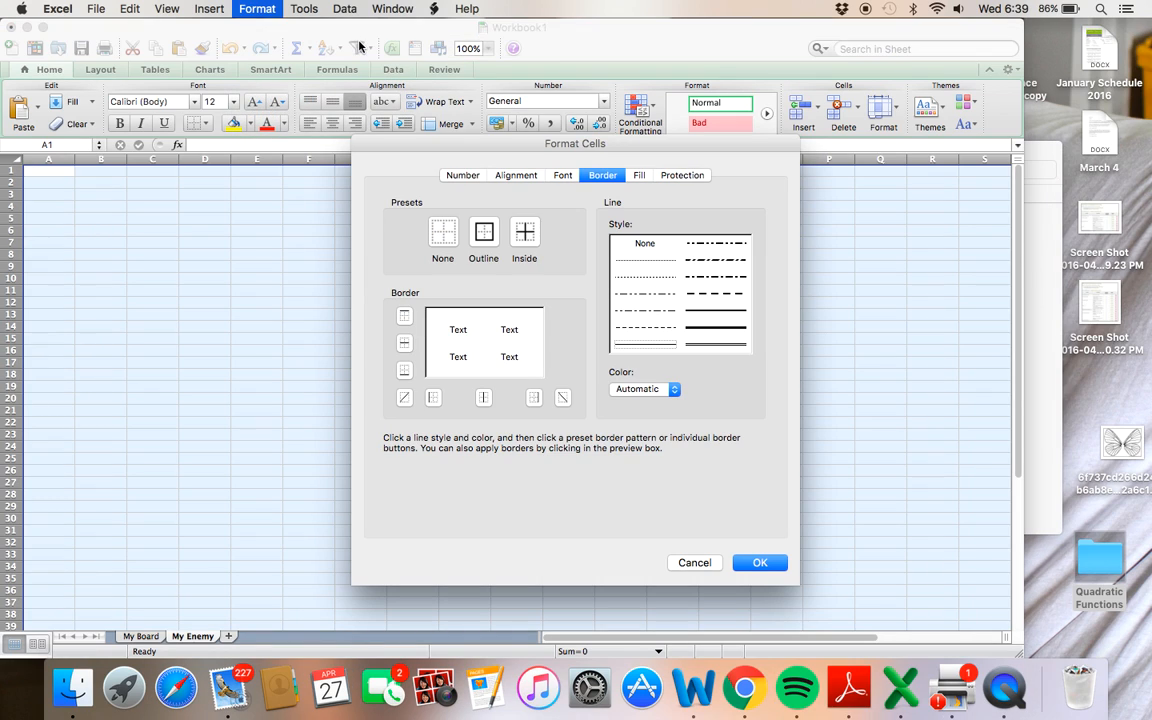
click(562, 175)
key(Tab)
key(Tab)
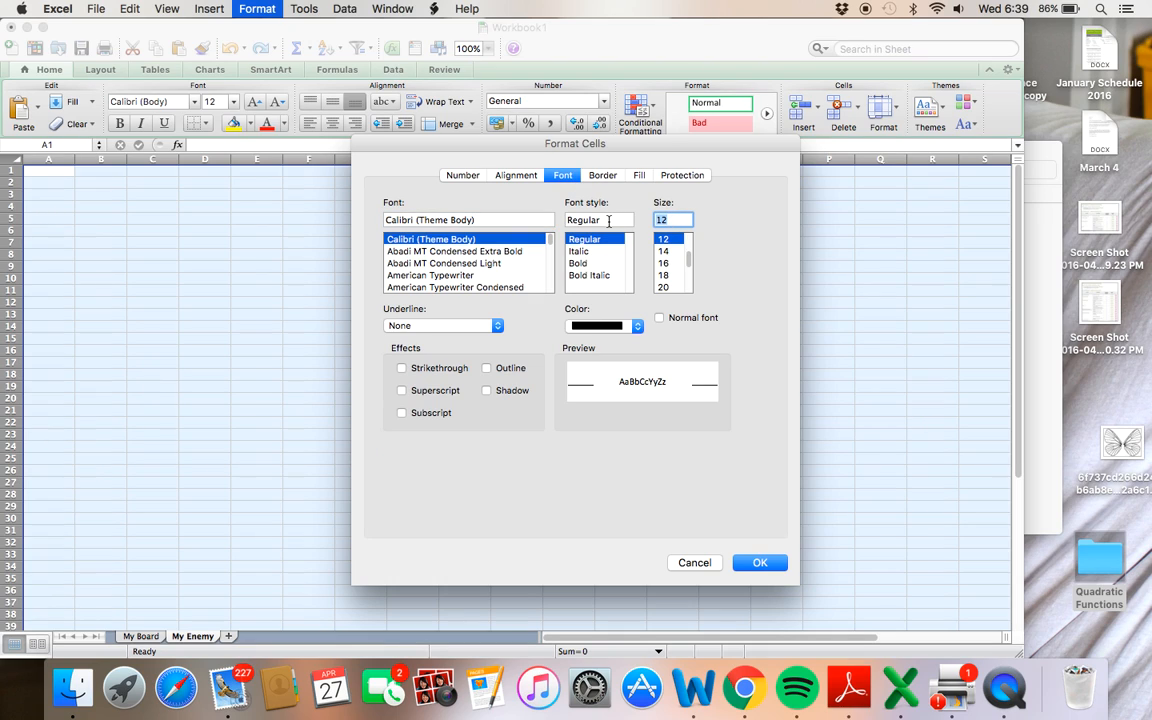
text(30)
key(Return)
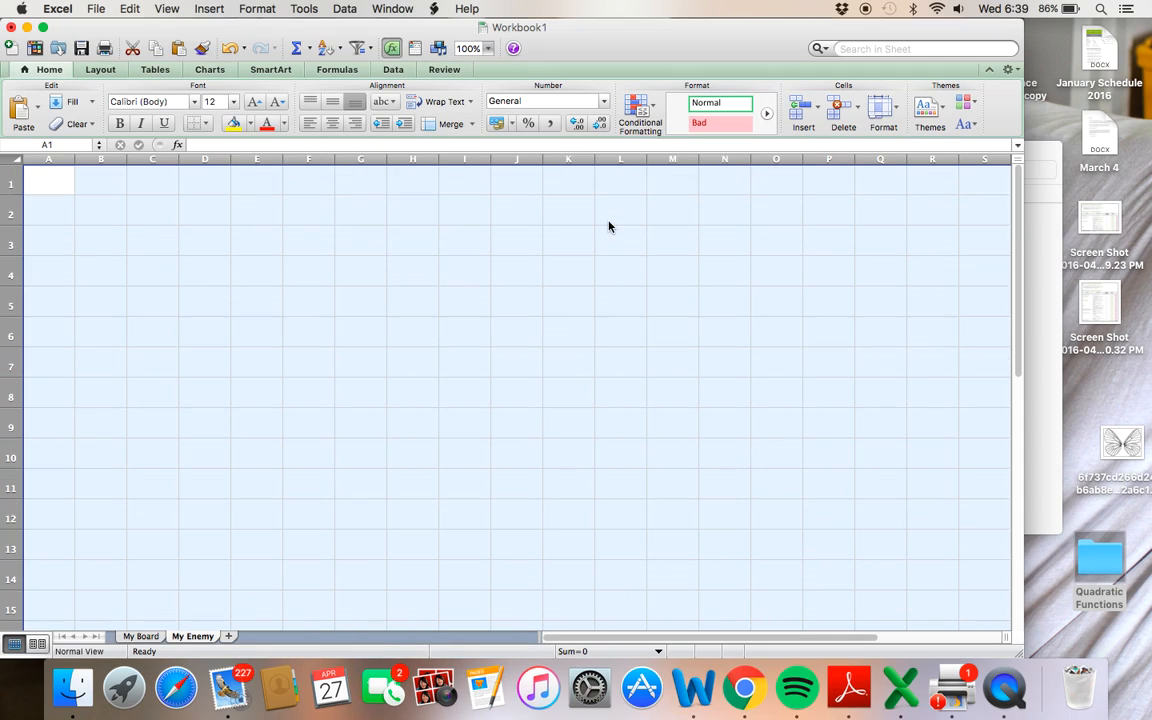
Set the column width of all columns in the My Enemy sheet to 1.
click(256, 9)
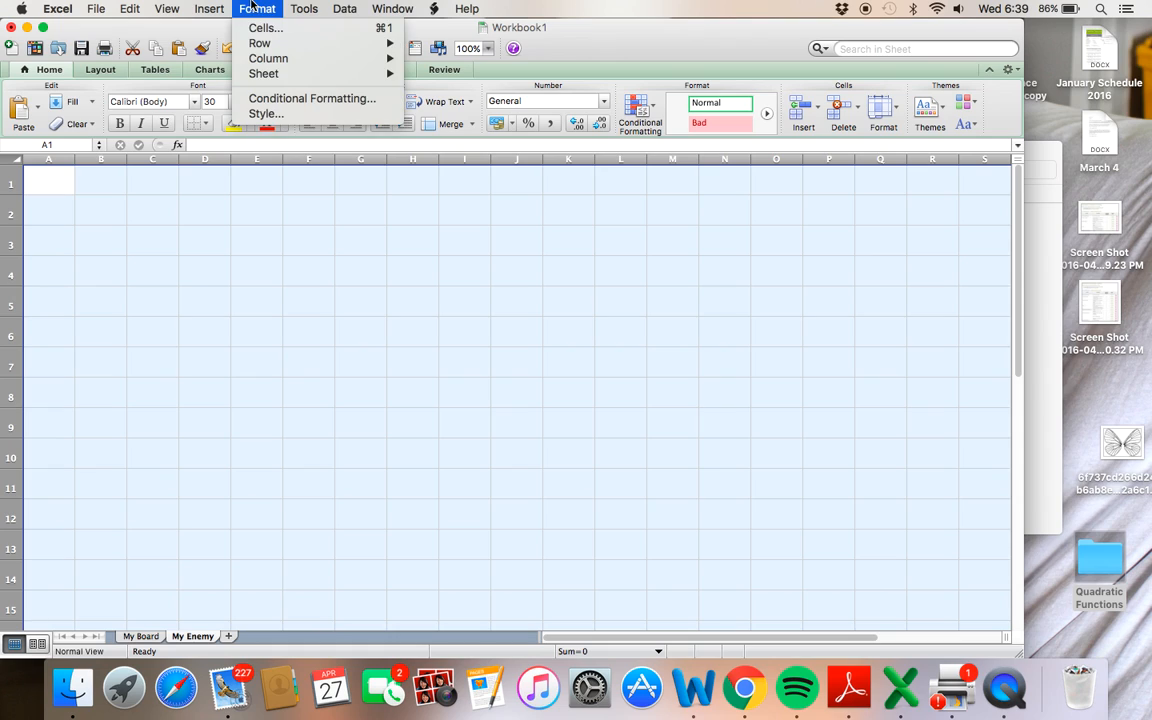
mouse_move(268, 58)
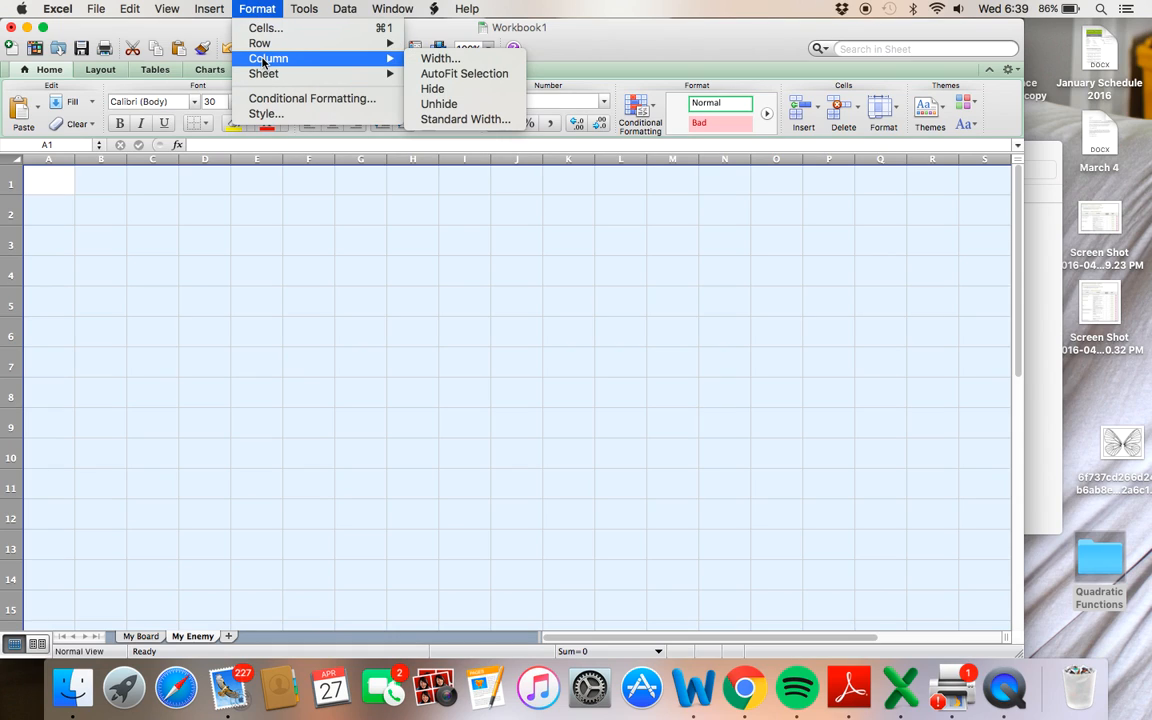
click(432, 58)
text(1)
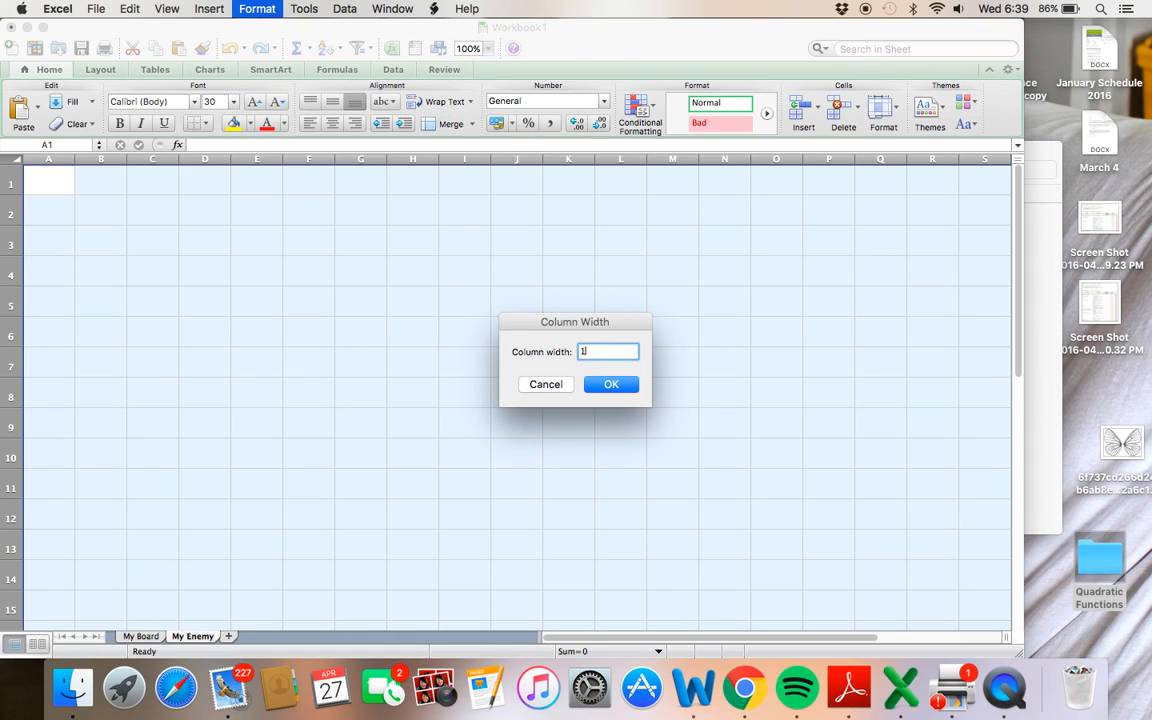
key(Return)
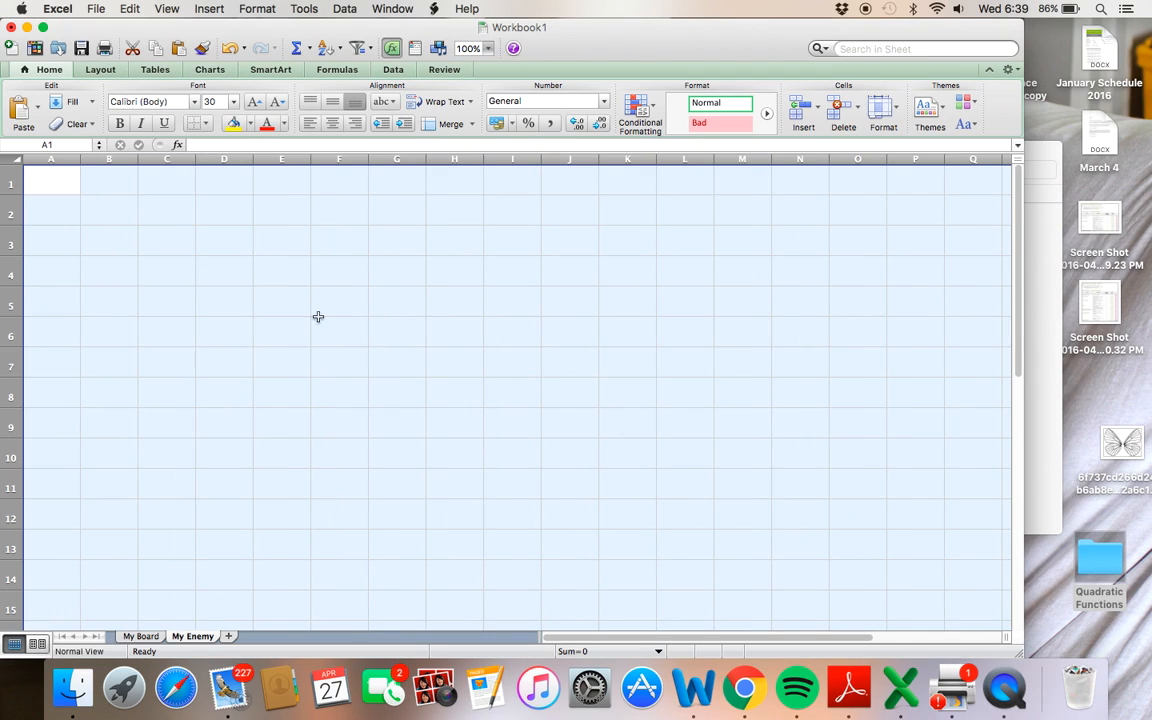
Apply outline and inside borders to the range A1:J10 on My Enemy and fill it with light red.
click(226, 265)
click(72, 184)
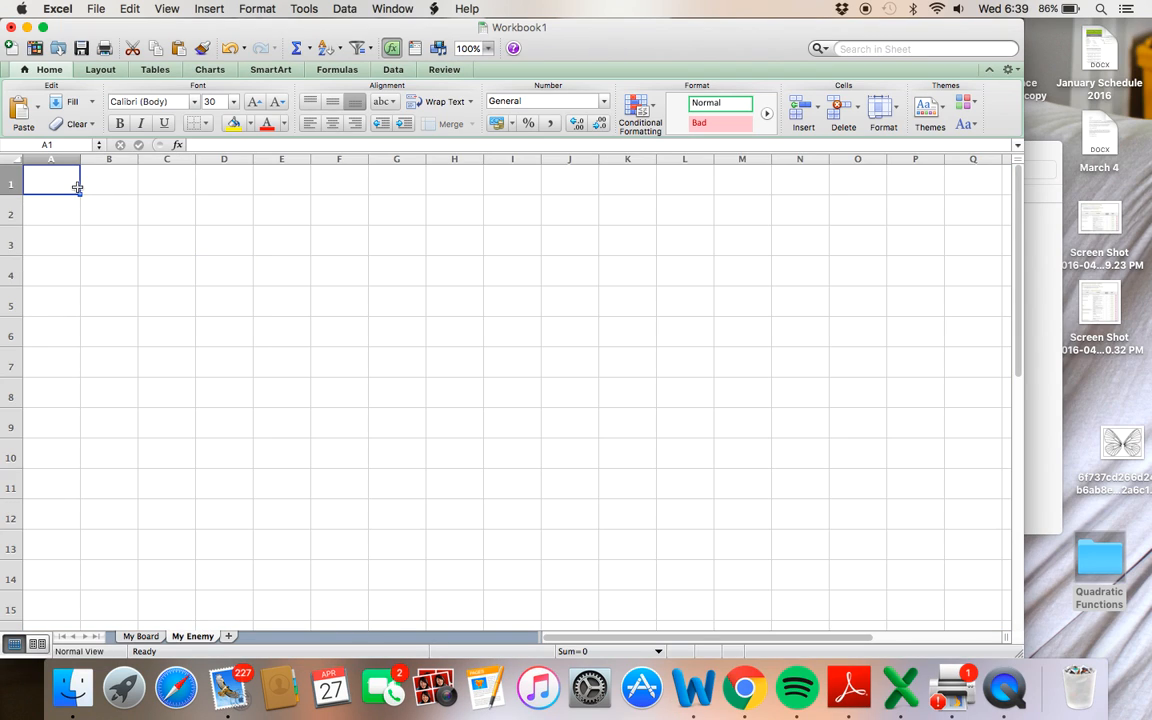
drag(67, 185, 561, 456)
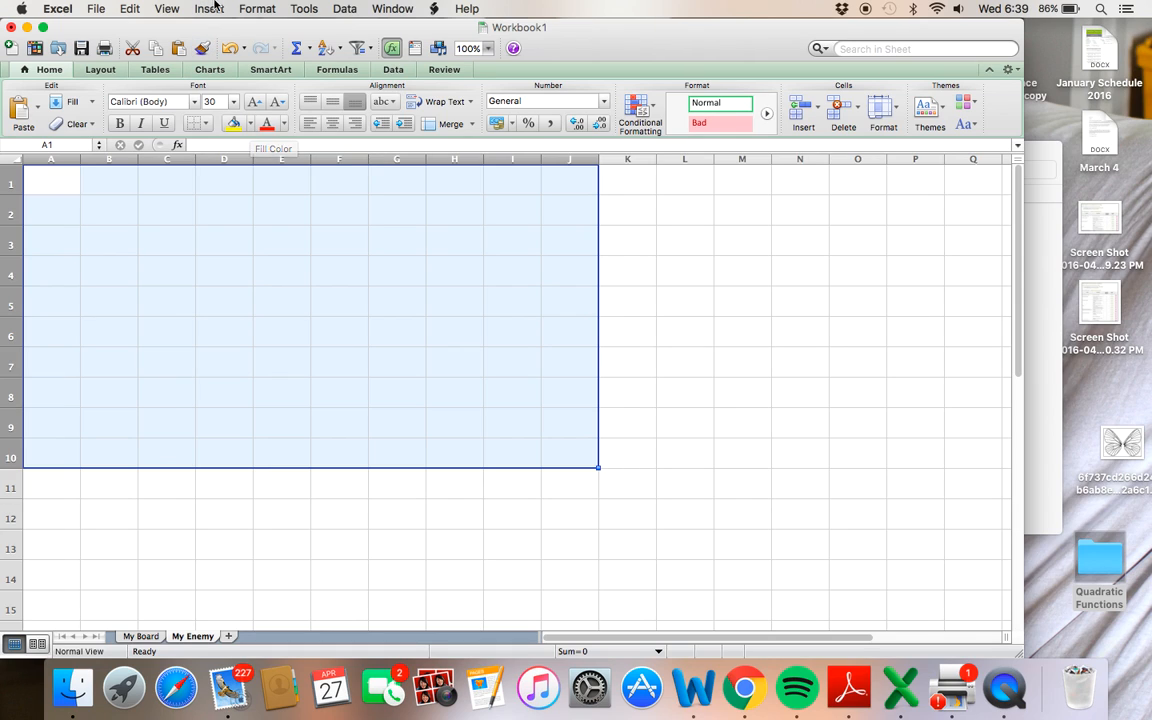
click(255, 10)
click(262, 28)
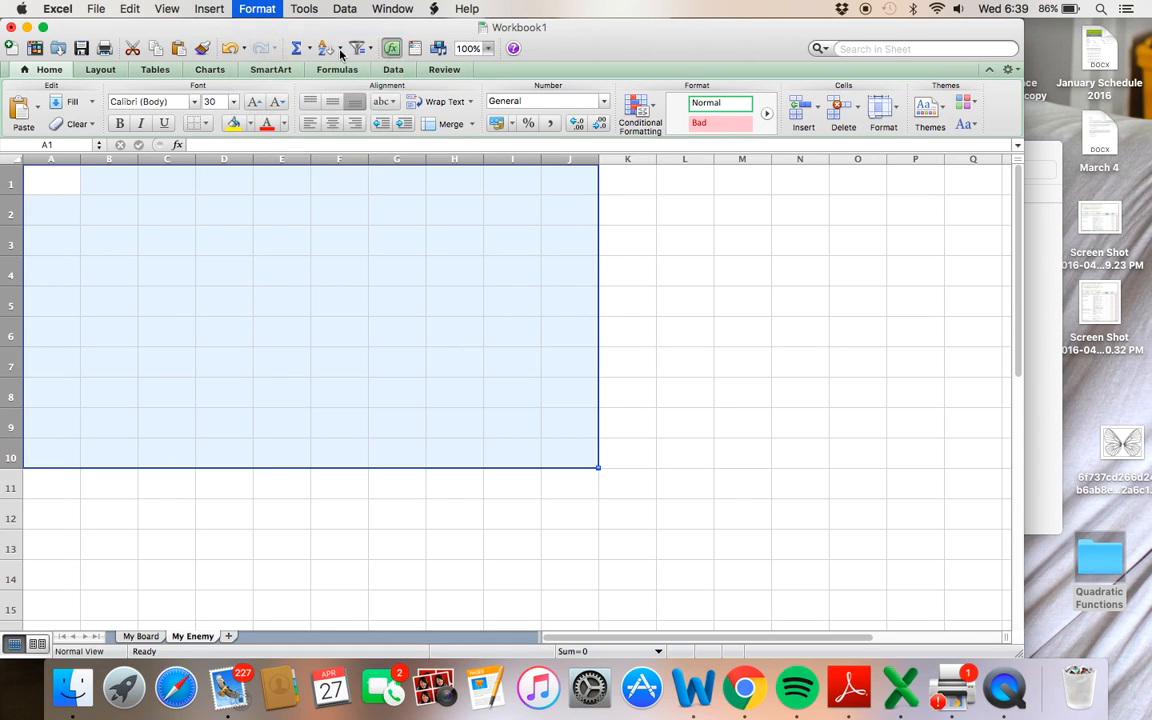
click(600, 175)
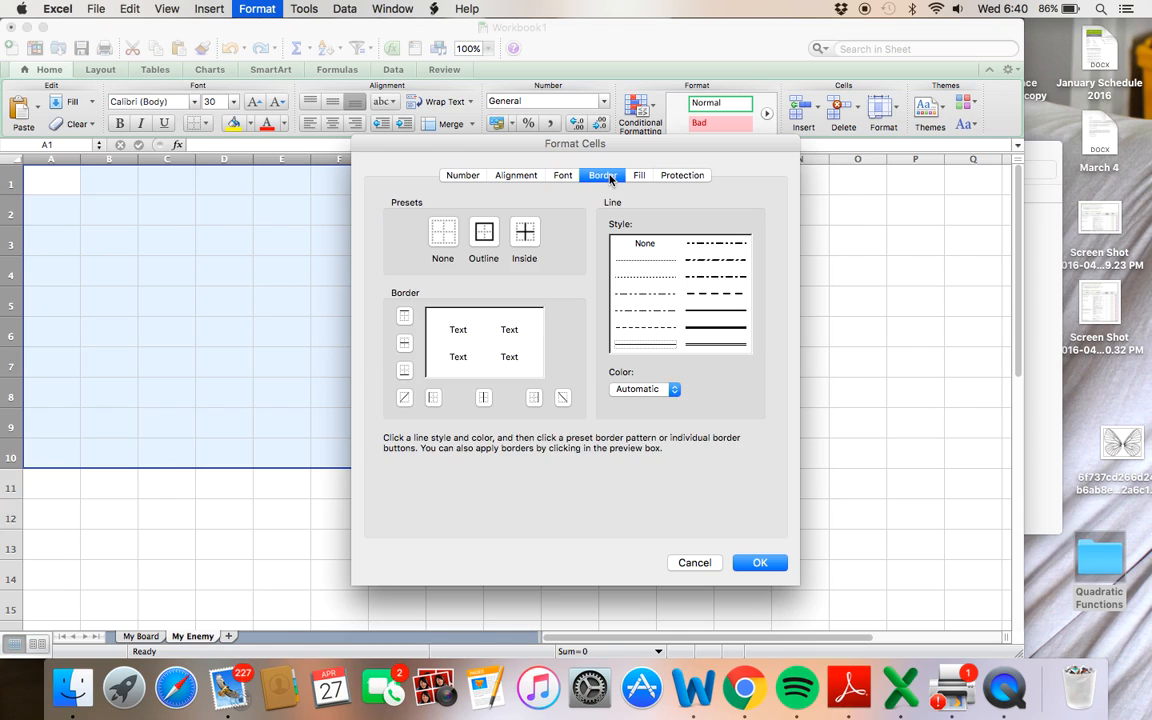
click(483, 233)
click(520, 235)
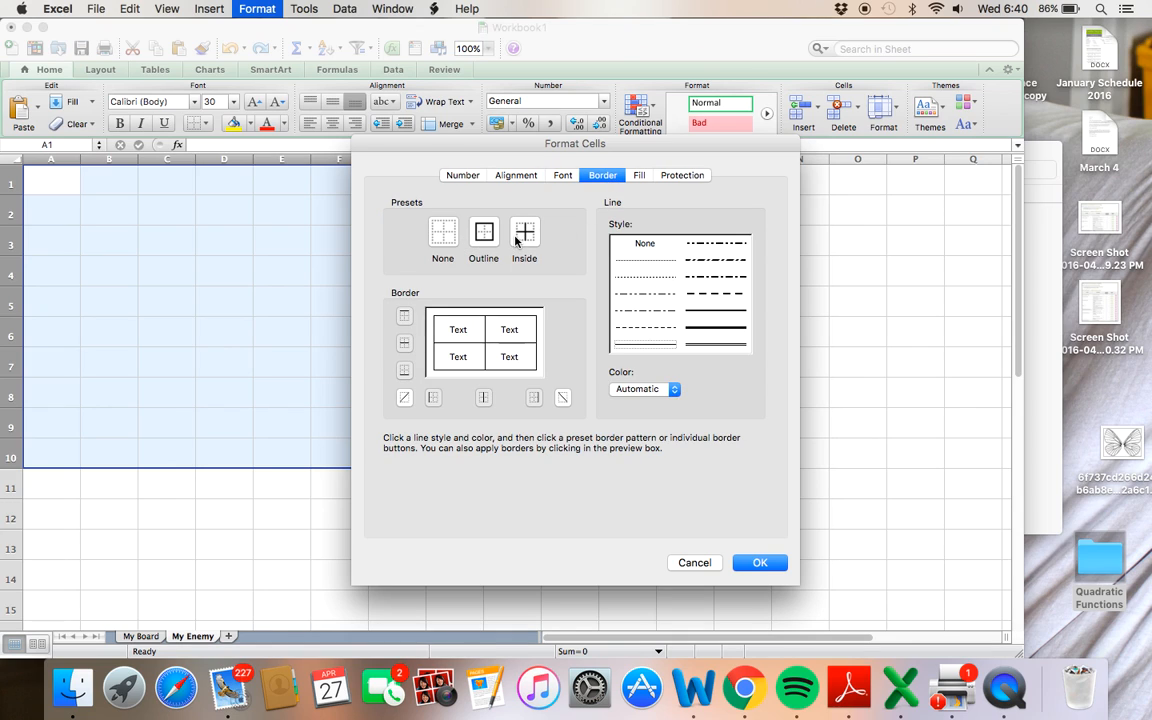
key(Return)
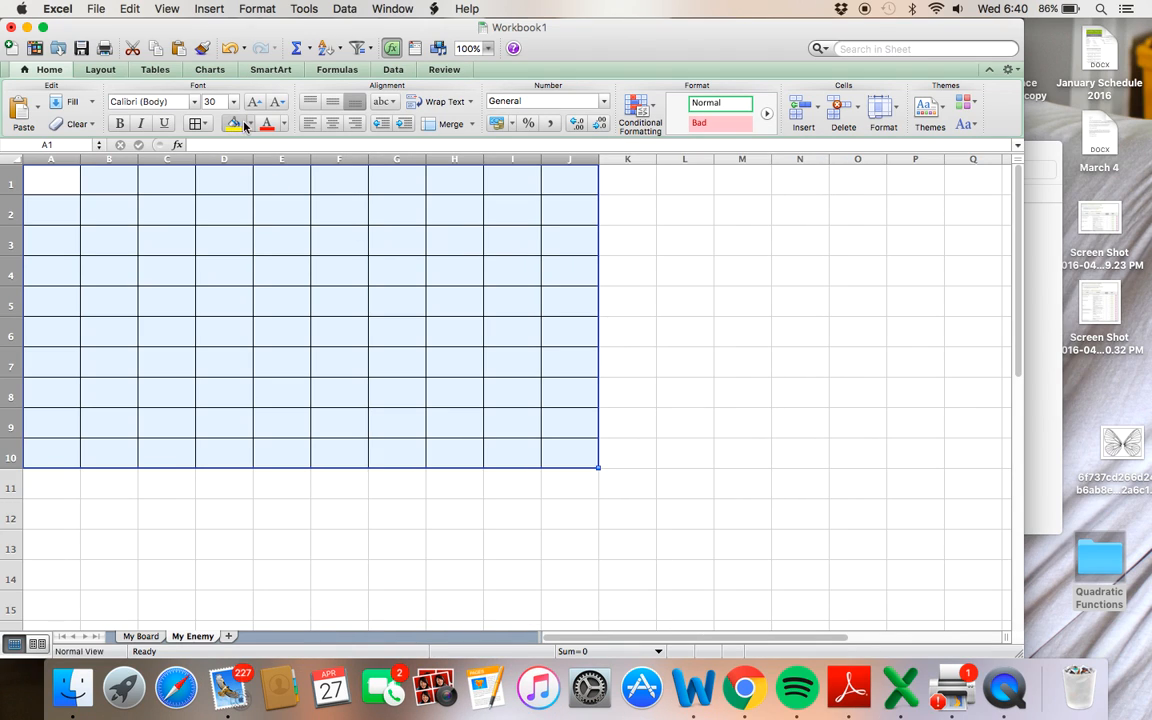
click(249, 125)
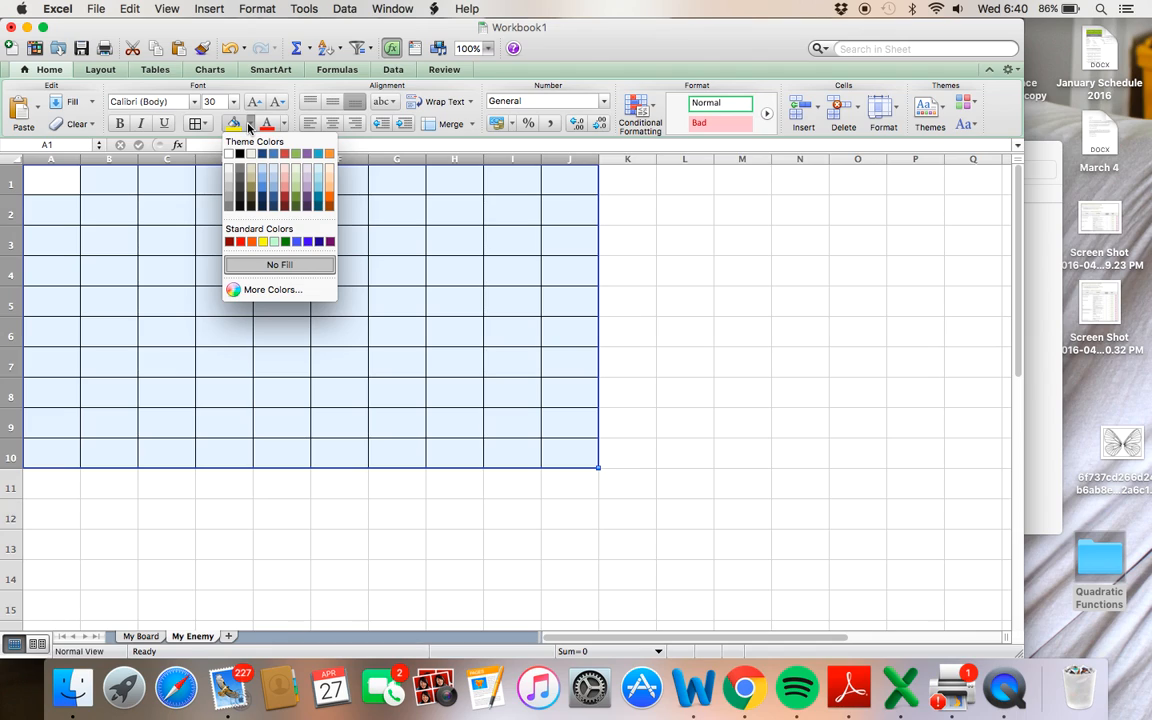
click(285, 165)
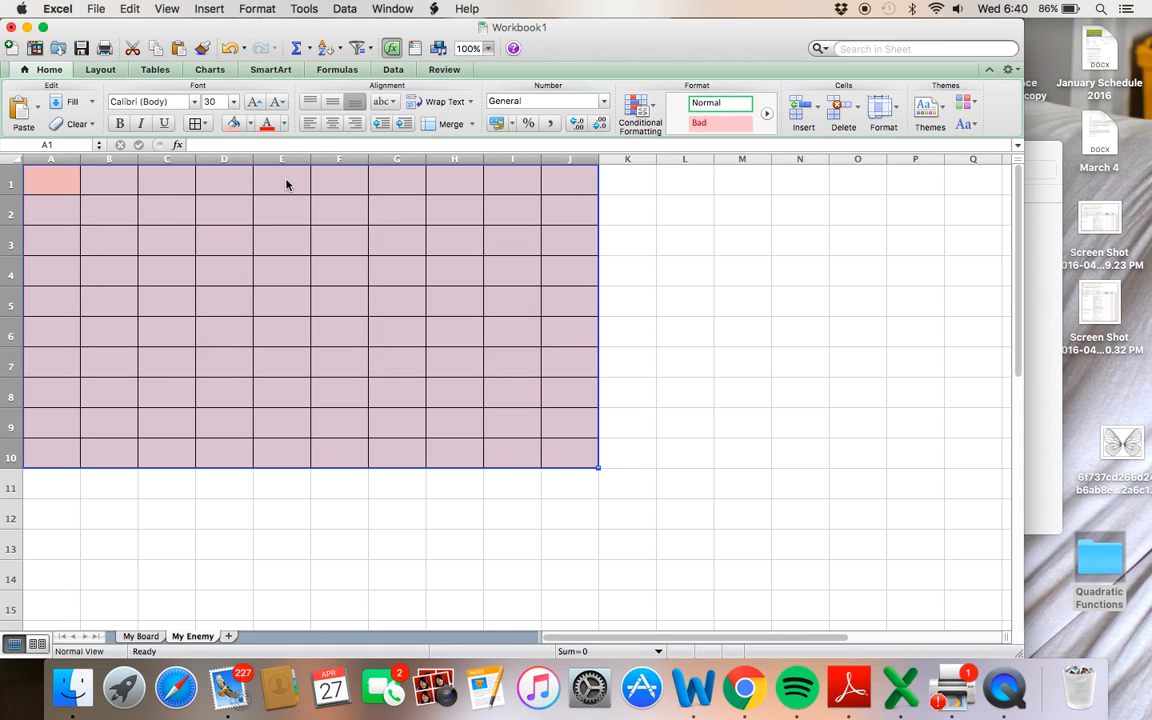
Switch to the My Board sheet.
click(140, 636)
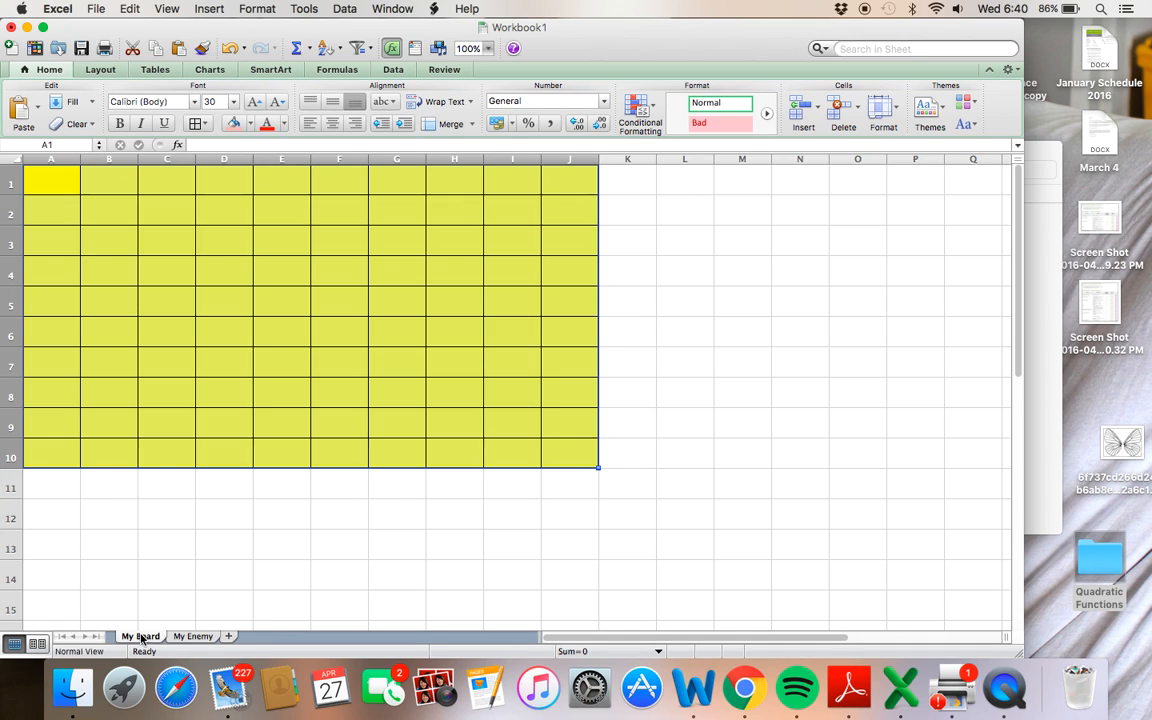
click(295, 508)
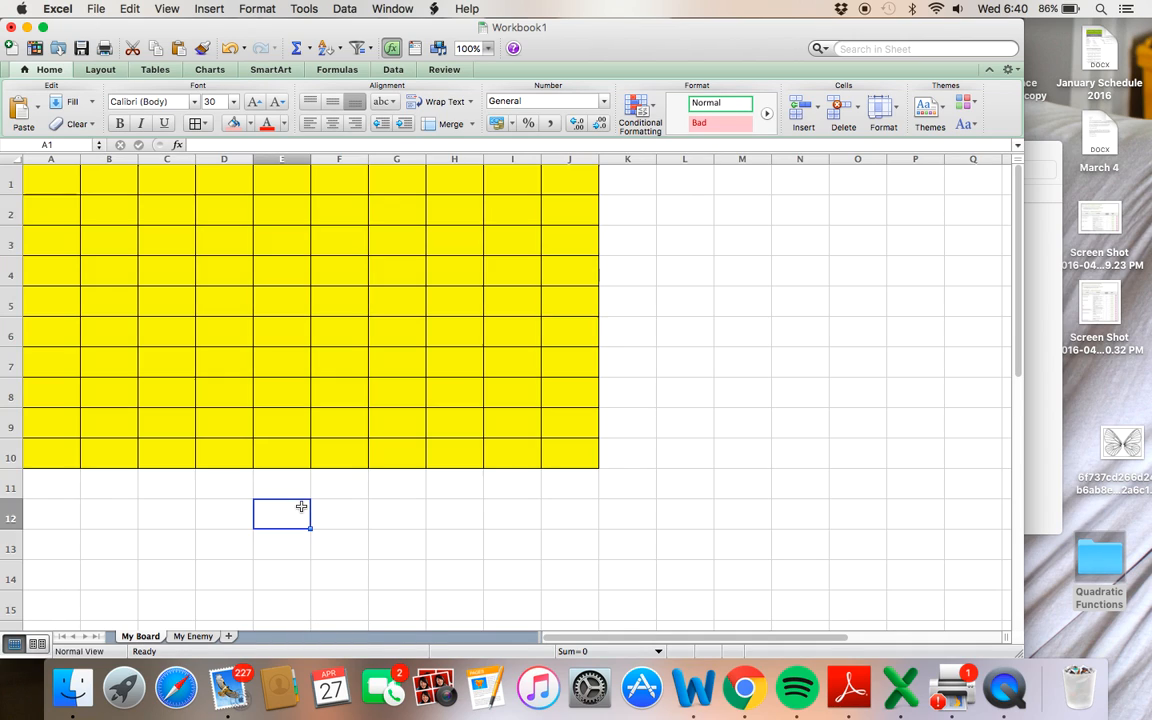
click(231, 123)
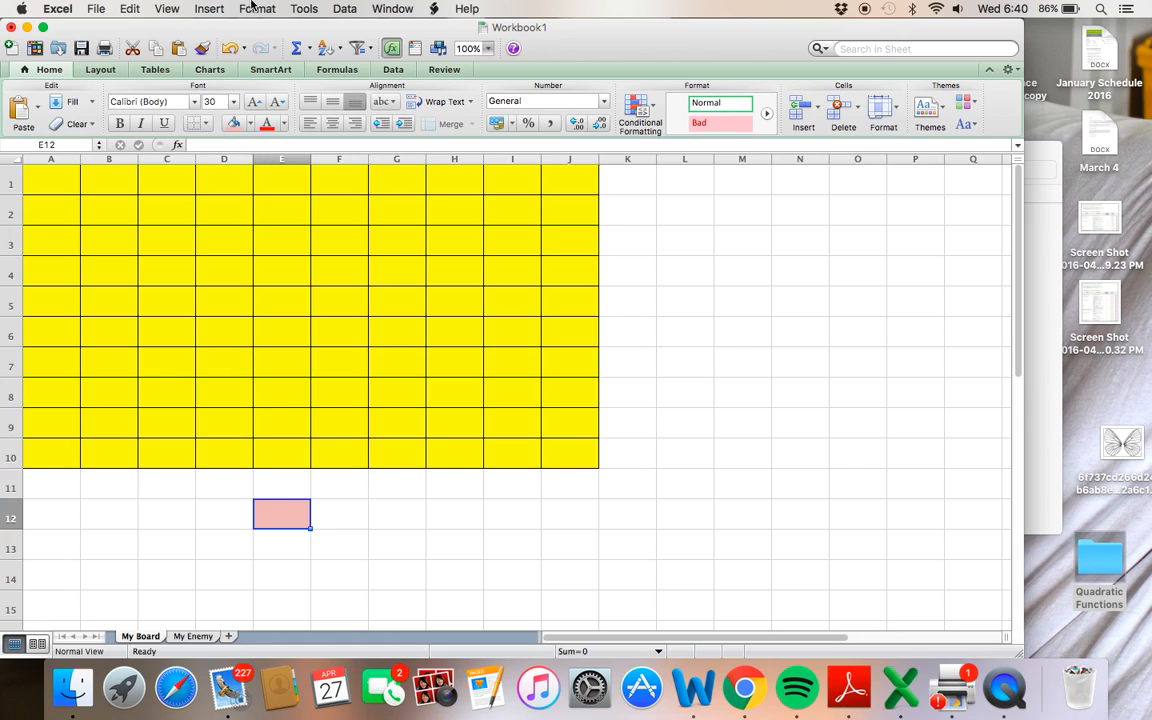
click(231, 50)
Fill cells B2:B6 on the My Board sheet with light red to mark a five-cell ship.
click(127, 214)
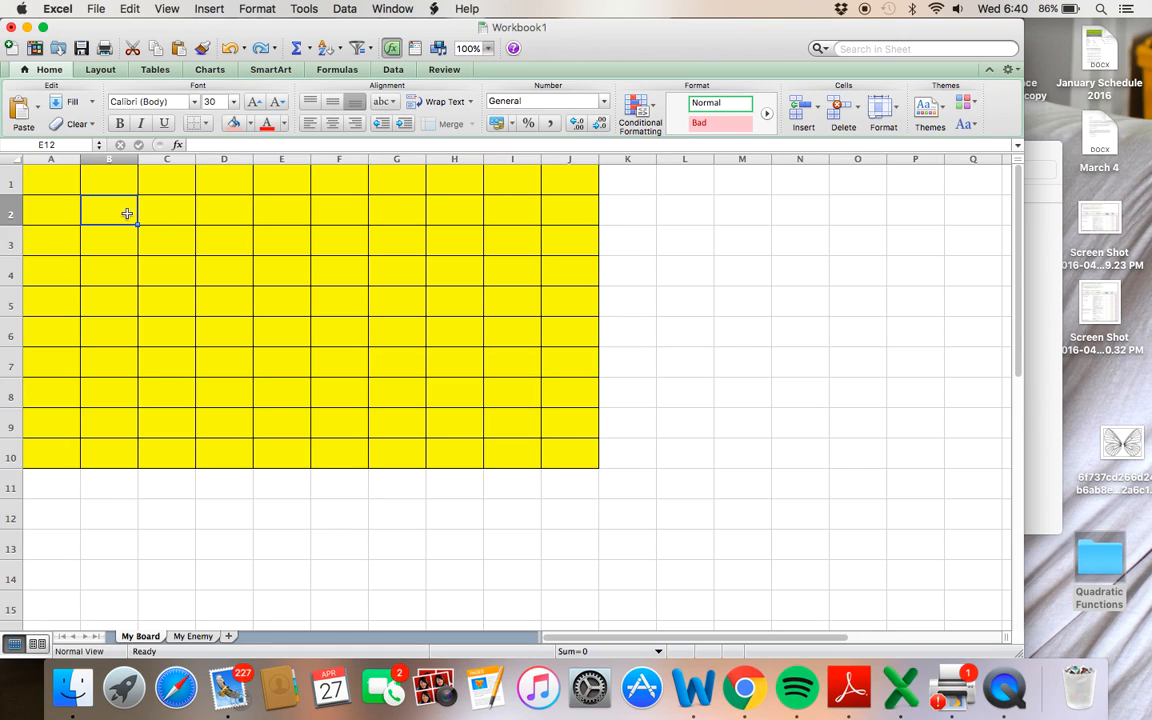
drag(127, 214, 123, 321)
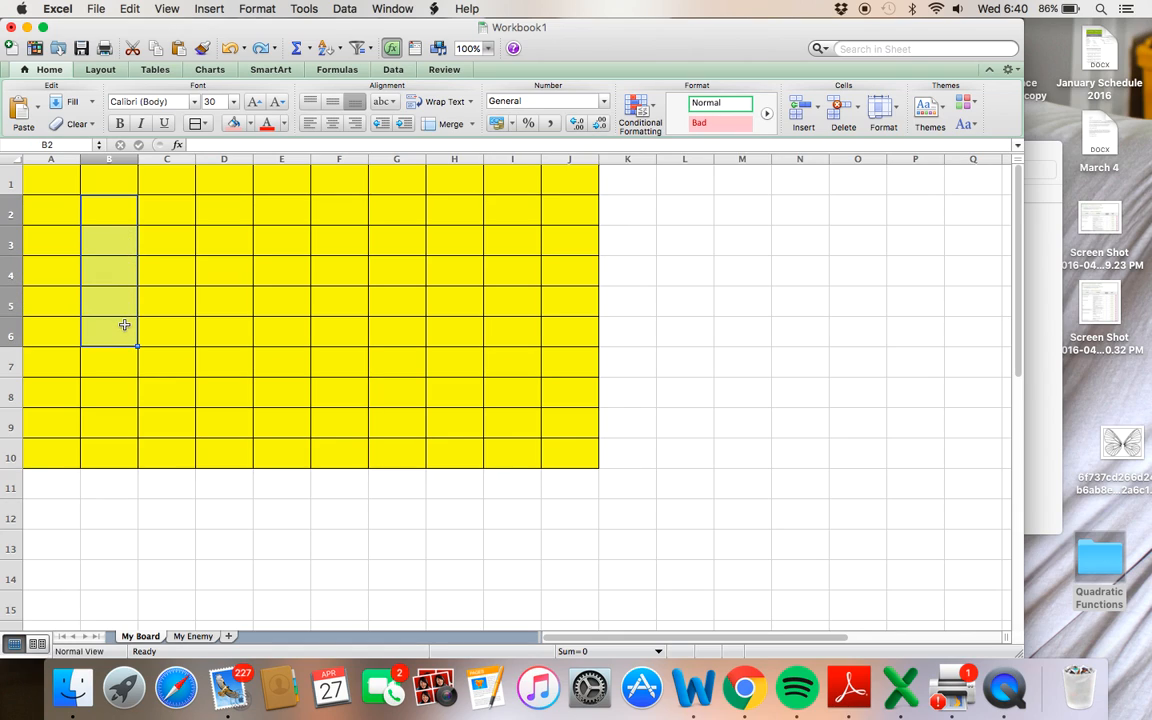
click(234, 124)
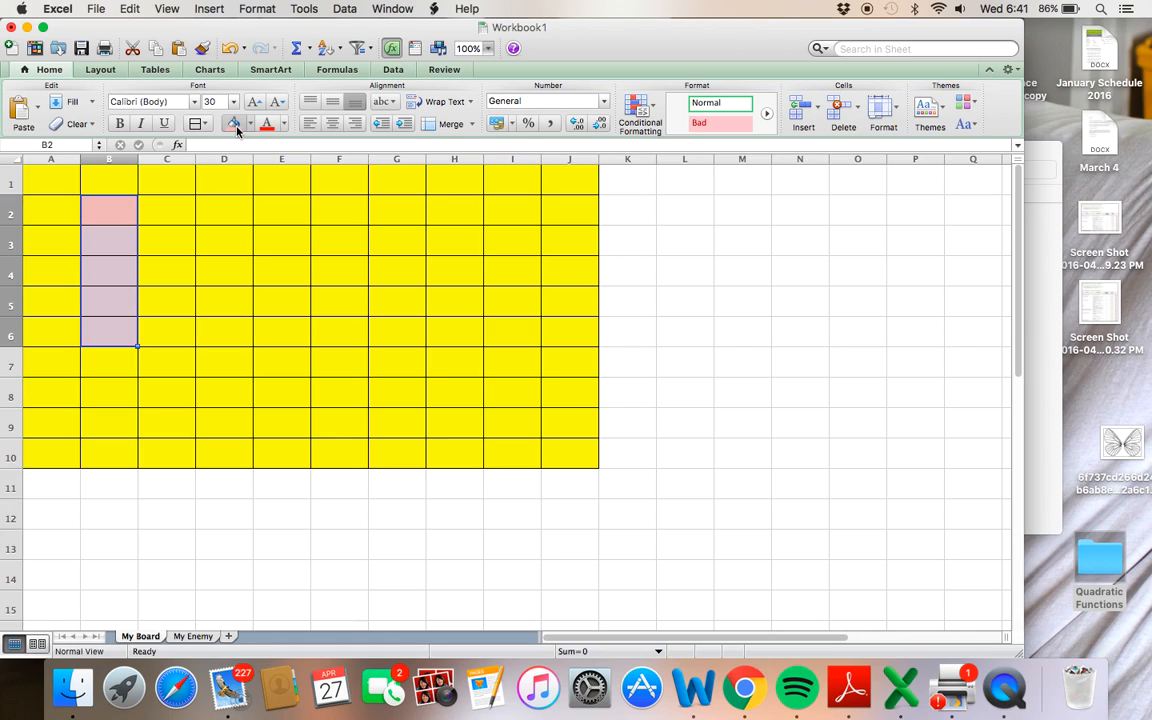
Enter an X in cells A1 and B3 of the My Enemy sheet.
click(195, 636)
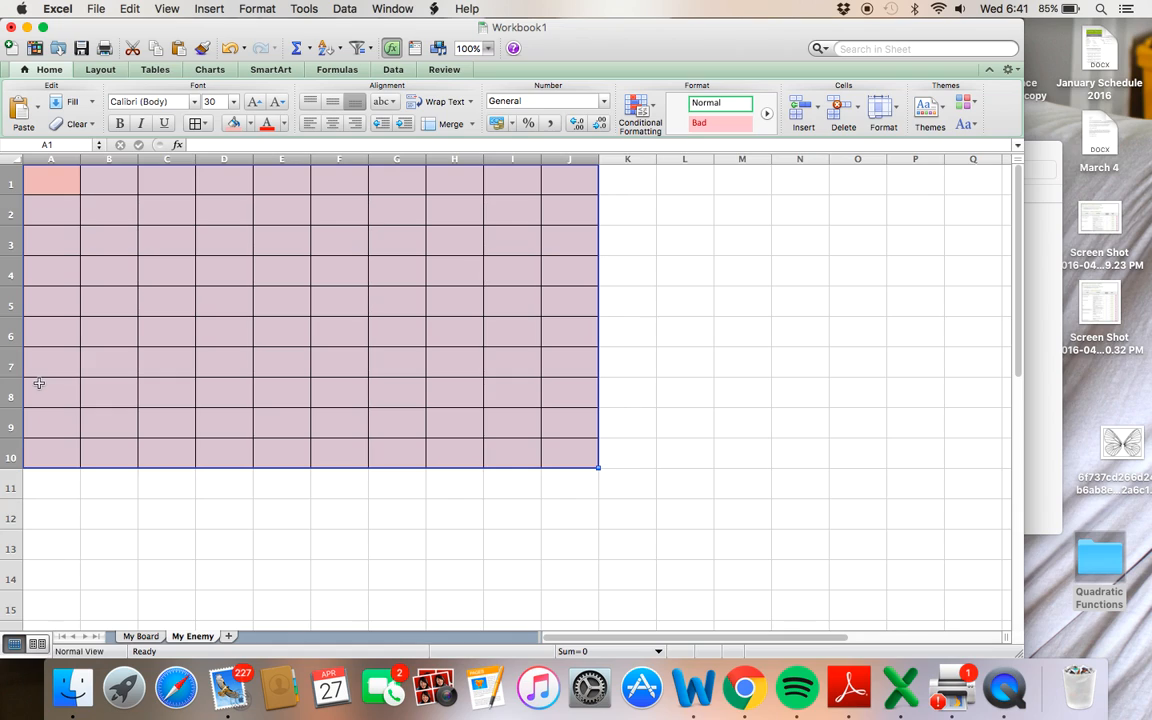
click(57, 186)
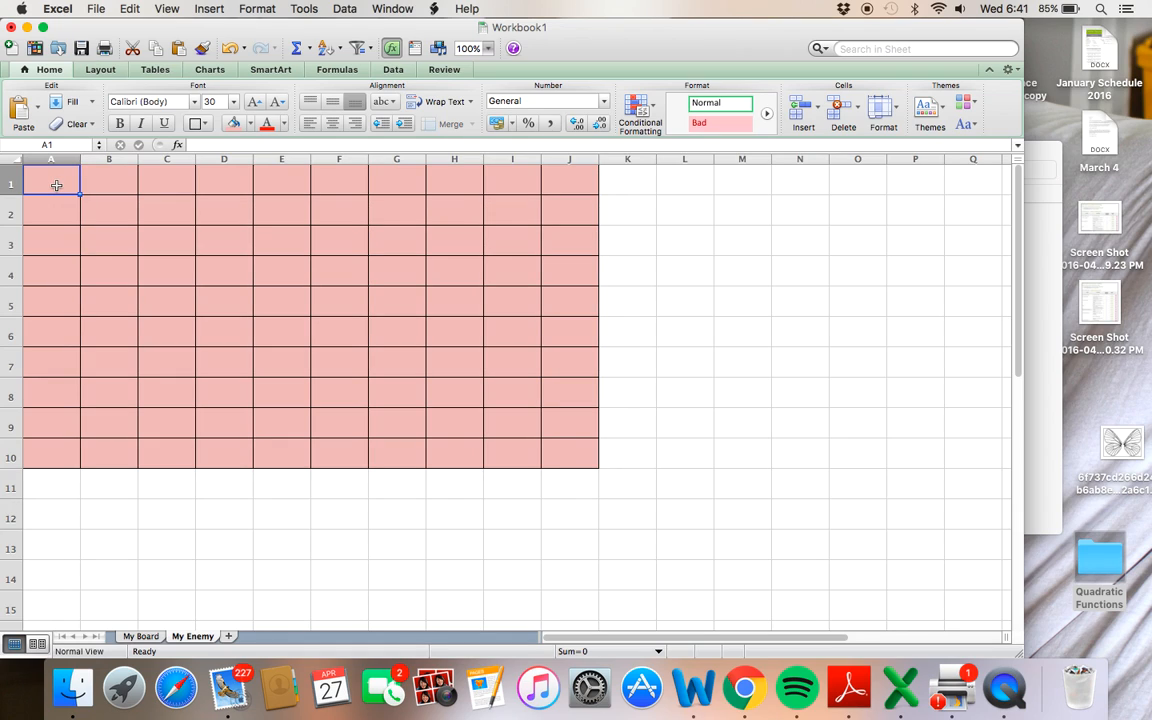
text(X)
click(135, 234)
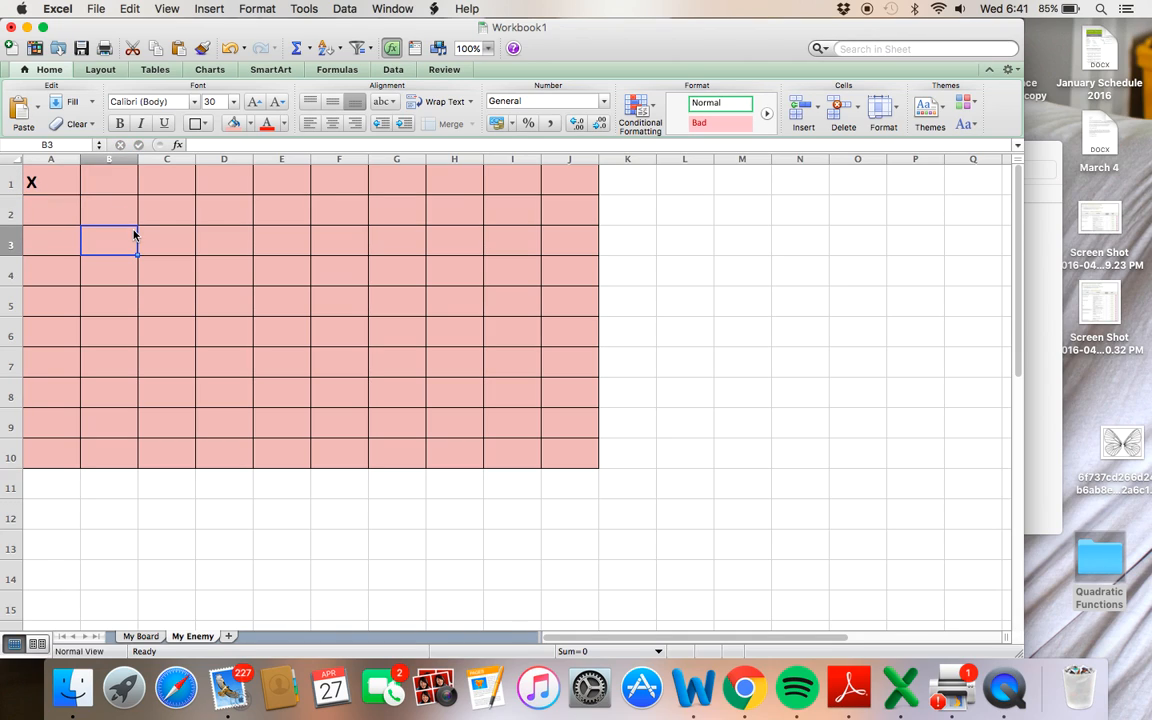
text(X)
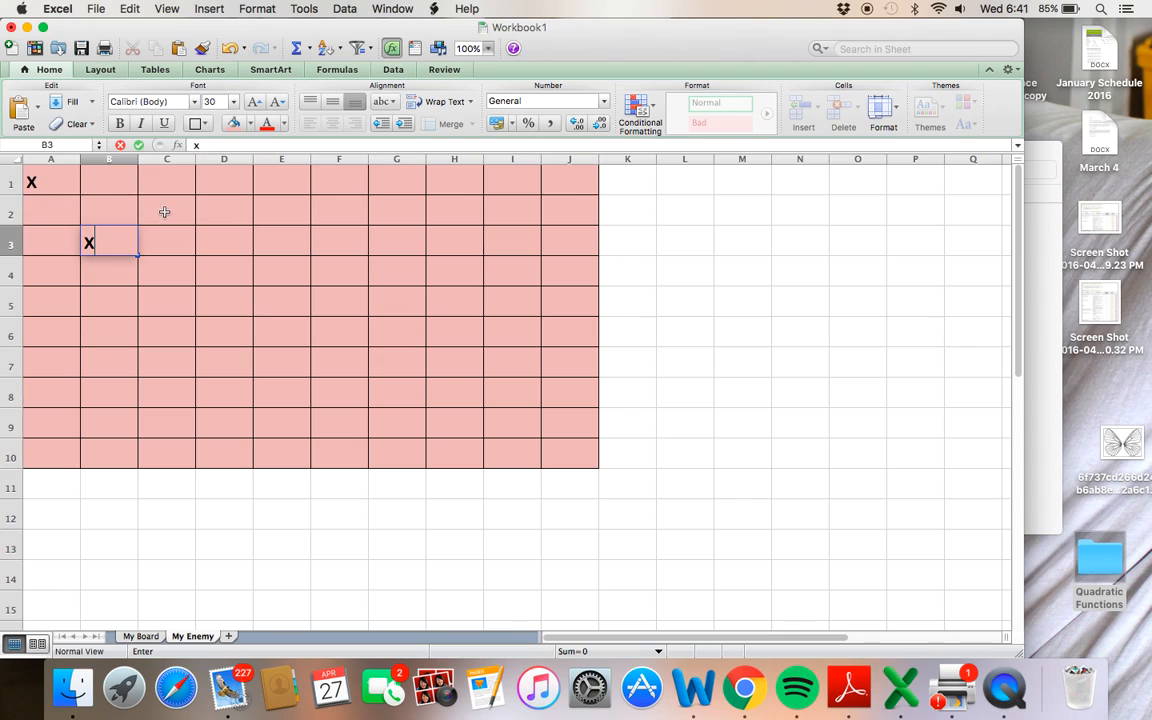
Enter an O in each of the cells C2, D2 and E2 of the My Enemy grid.
click(165, 217)
text(O)
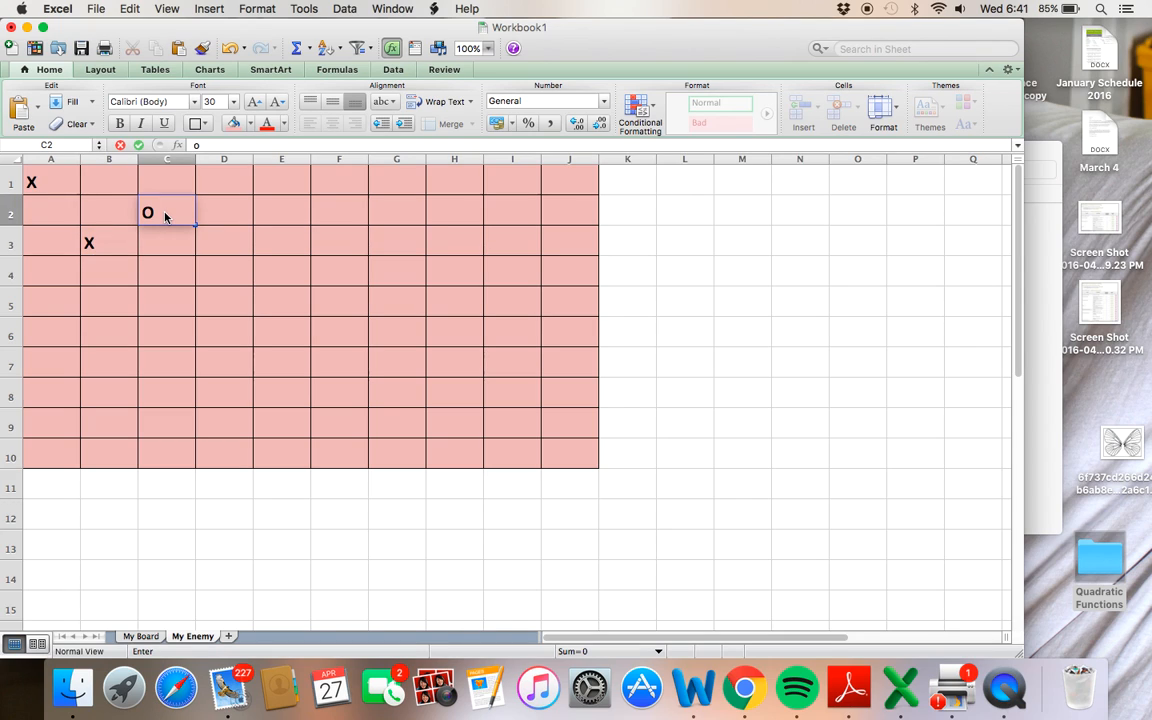
click(220, 209)
text(O)
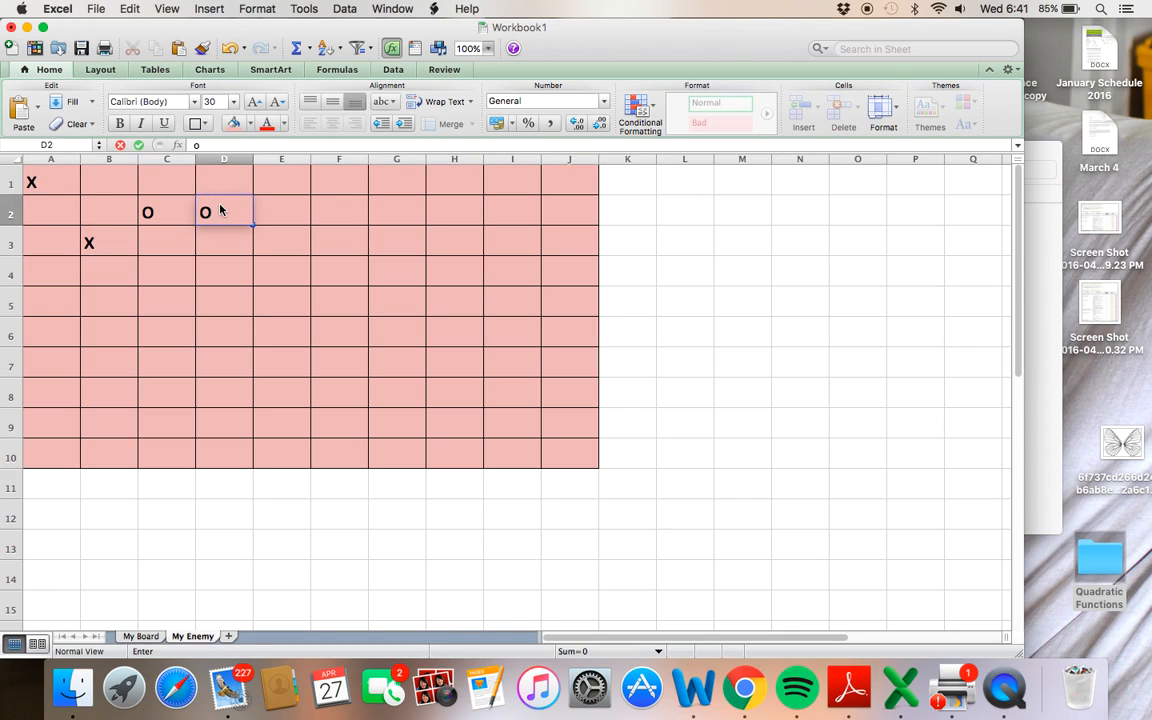
click(298, 212)
text(o)
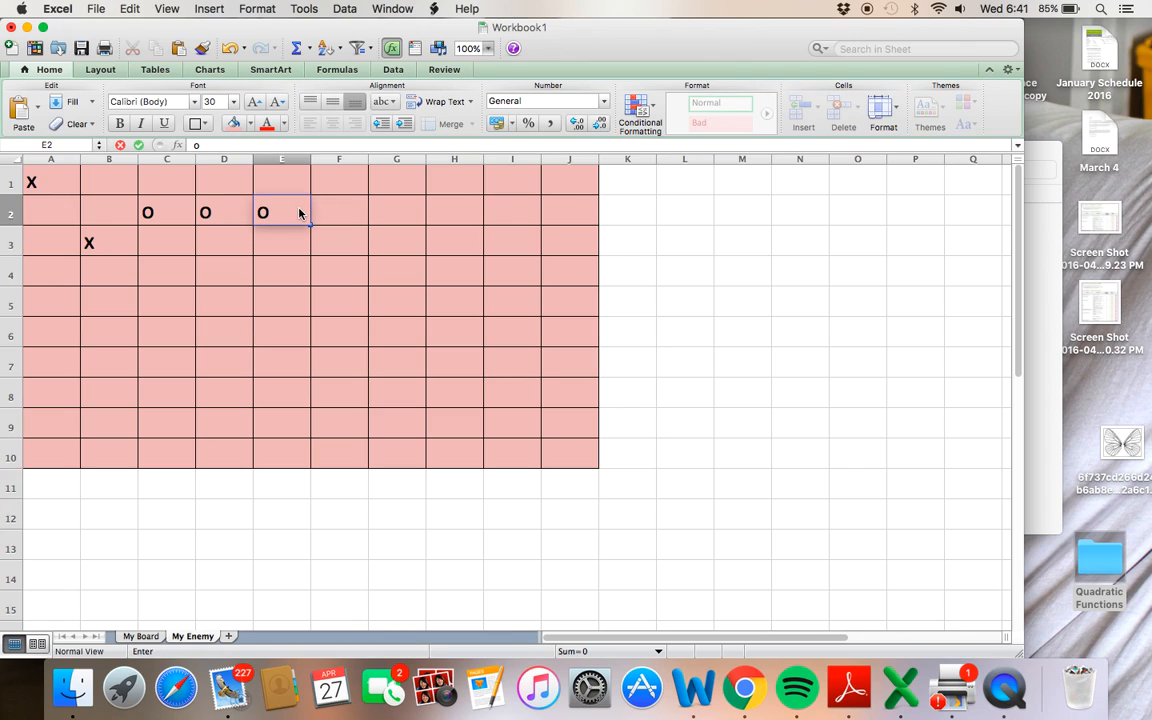